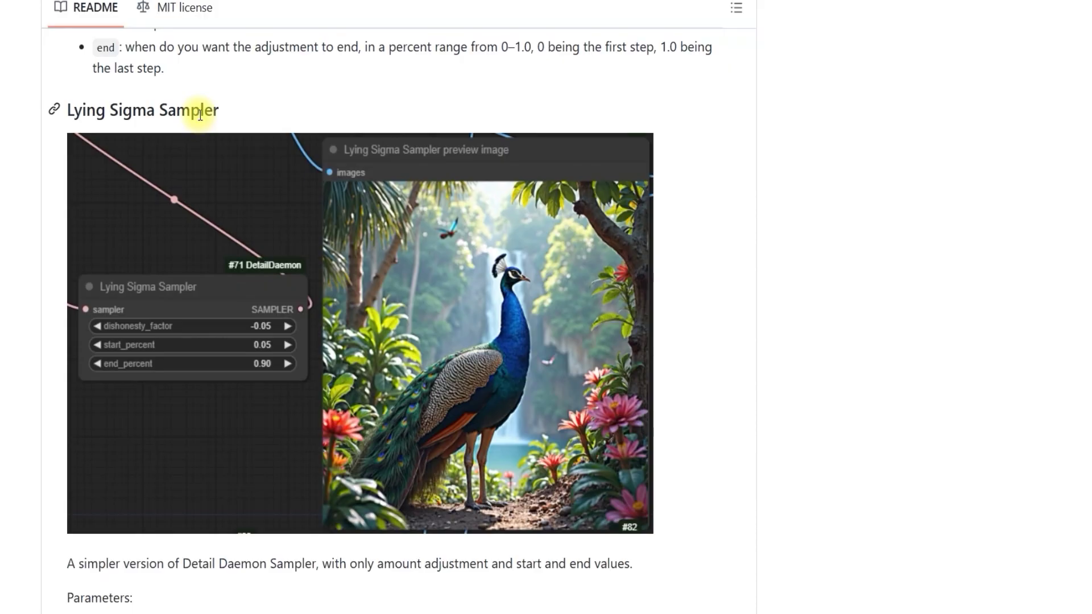
- Scroll to the Lying Sigma Sampler section and highlight dishonesty_factor and its -0.05 example value
scroll(196, 114, "down", 3)
scroll(196, 243, "down", 3)
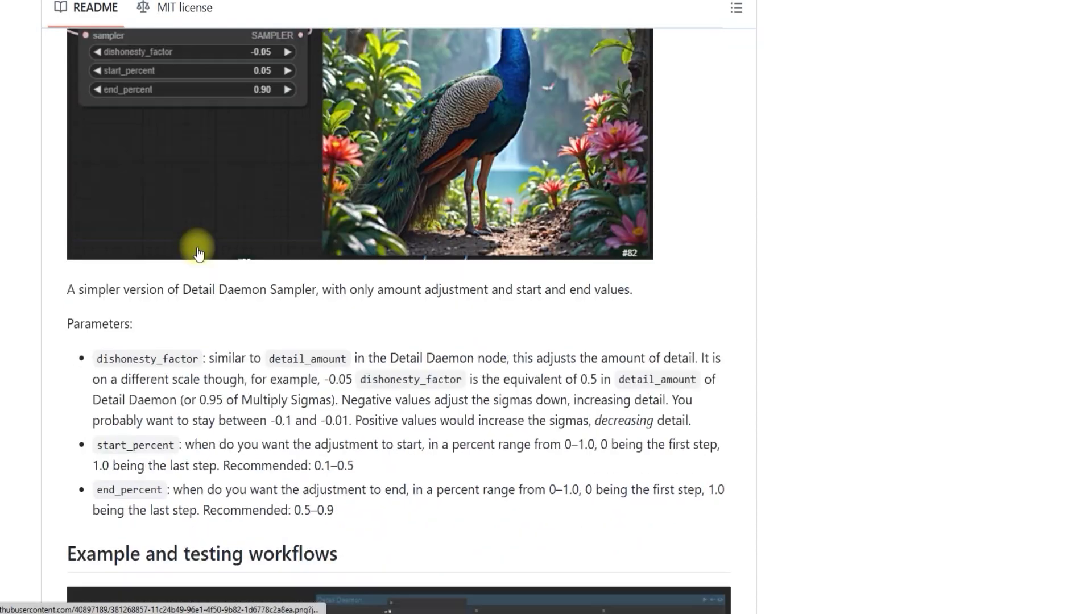
left_click_drag(96, 361, 199, 361)
left_click(295, 378)
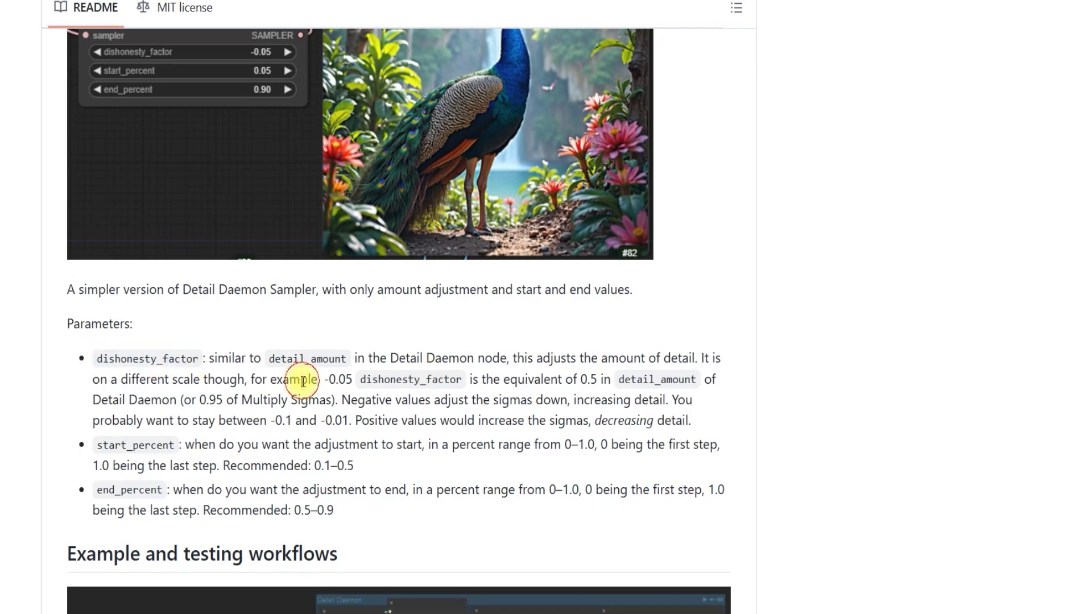
left_click_drag(324, 383, 351, 381)
left_click(351, 382)
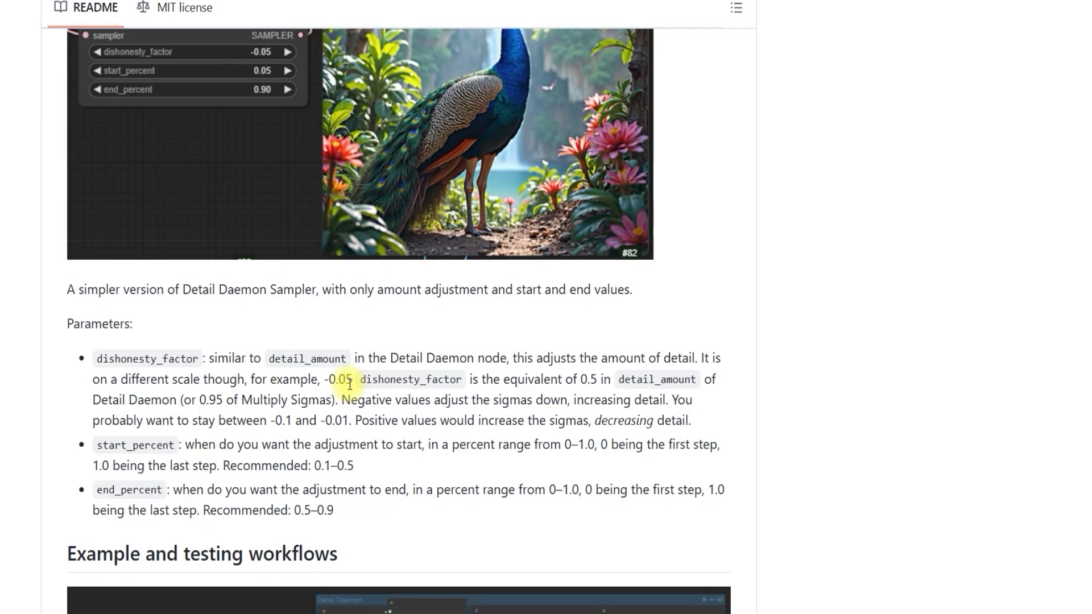
scroll(350, 384, "up", 1)
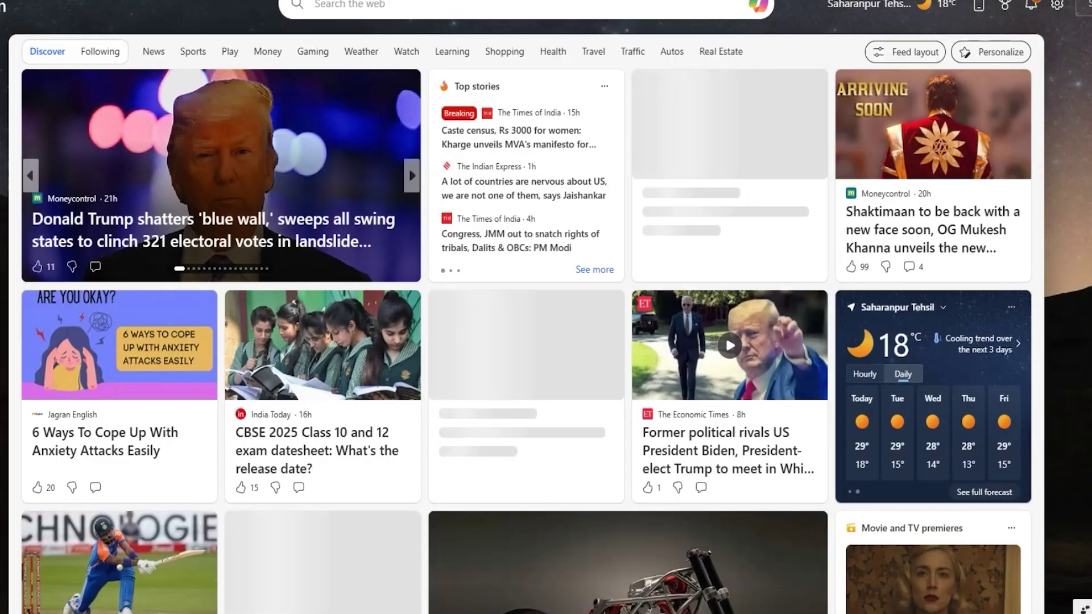
- Visit the ComfyUI Blog homepage and look over its WORKFLOWS section
type("com")
key("Escape")
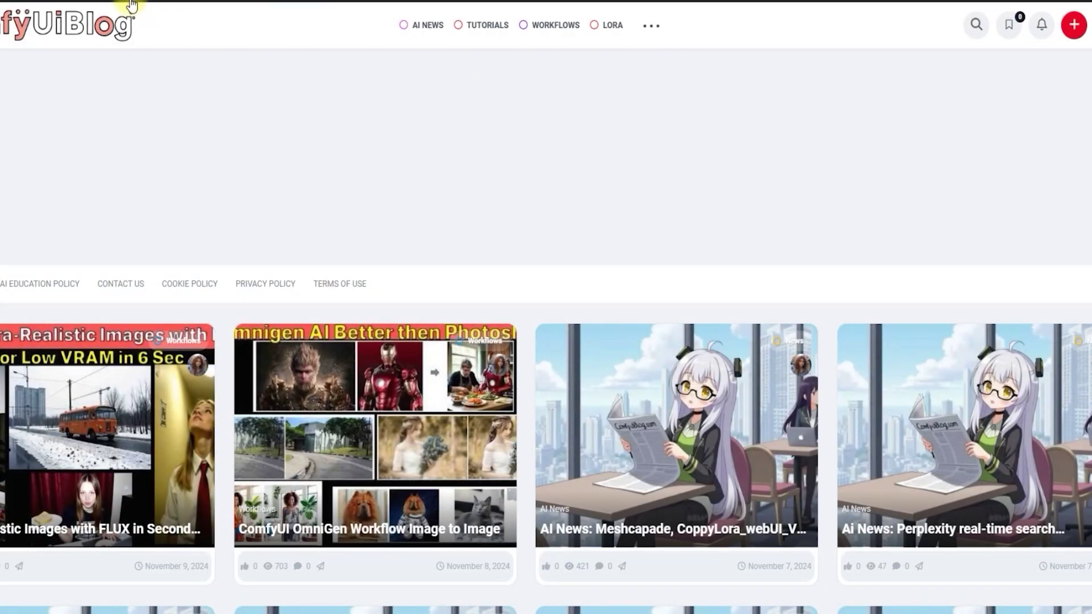
mouse_move(549, 36)
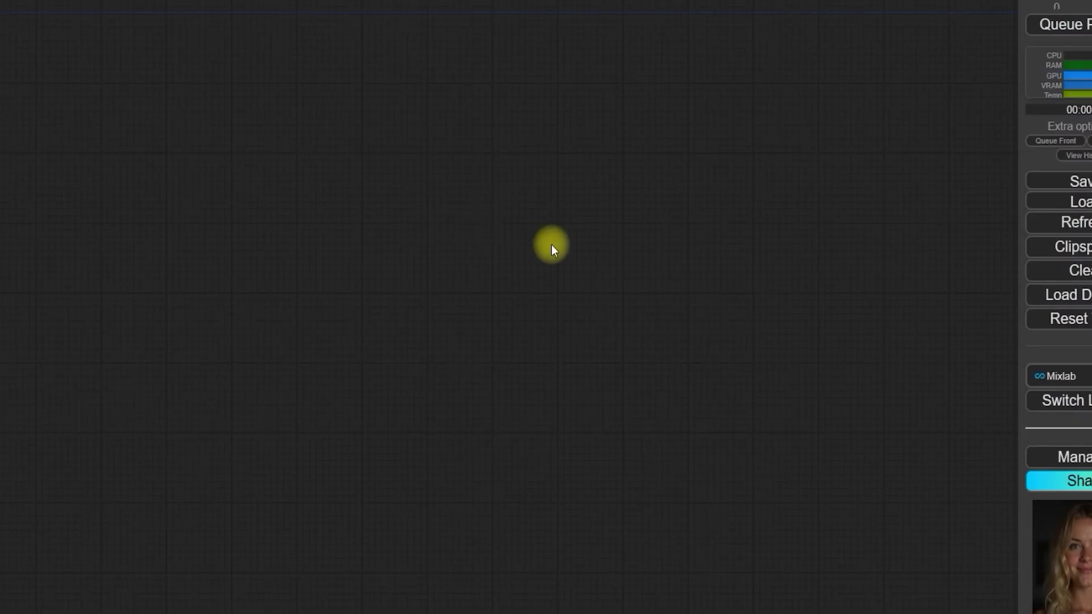
- Load the SDXL vs FLUX comparison workflow JSON and frame both groups on the canvas
left_click(1054, 210)
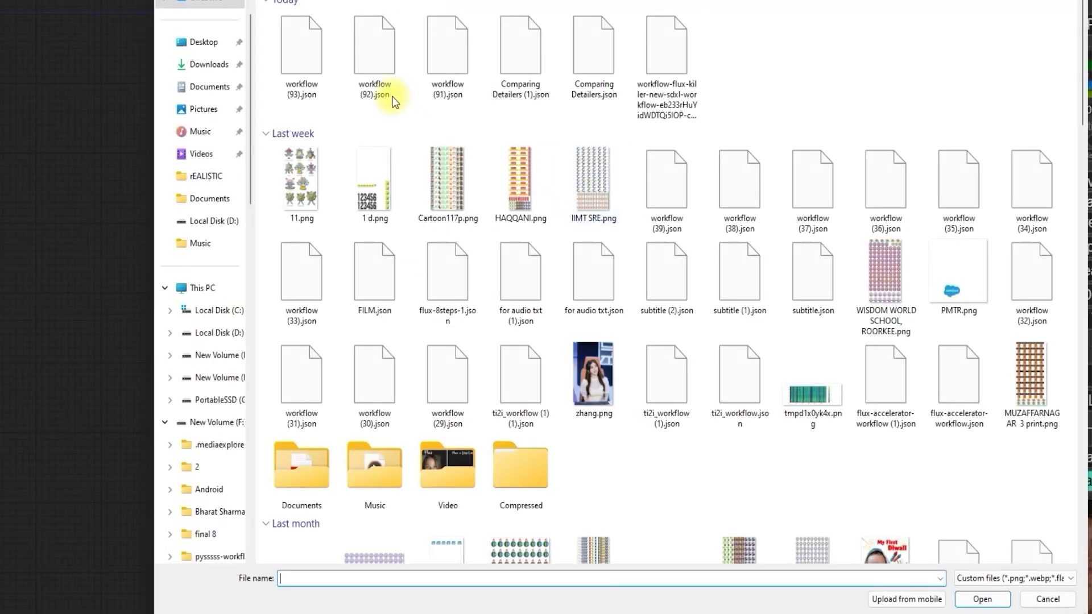
double_click(285, 73)
scroll(496, 327, "down", 3)
left_click_drag(349, 194, 520, 285)
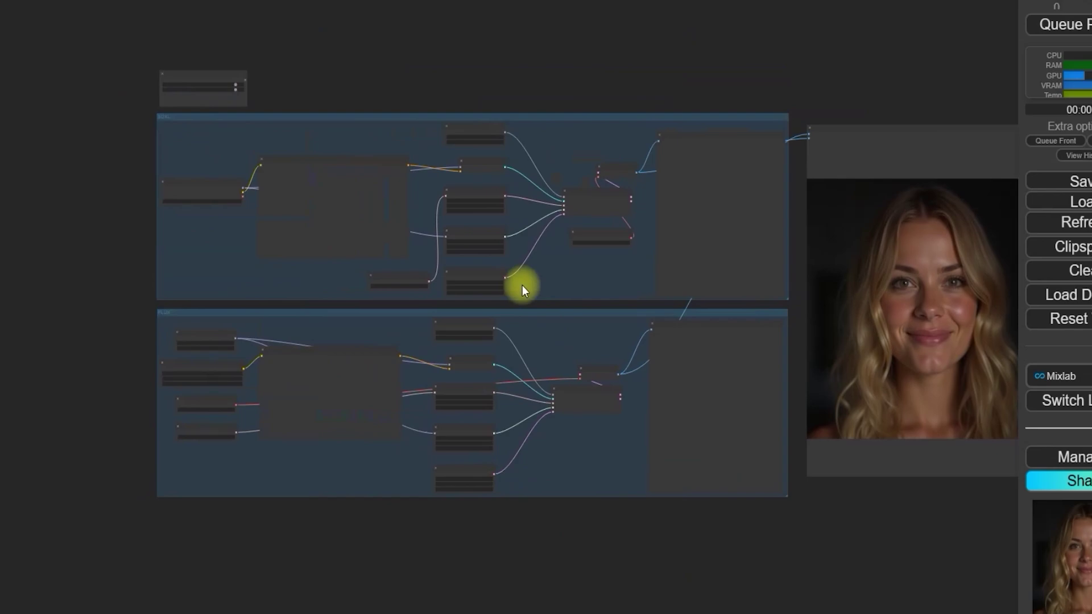
left_click_drag(907, 110, 753, 122)
scroll(195, 162, "up", 5)
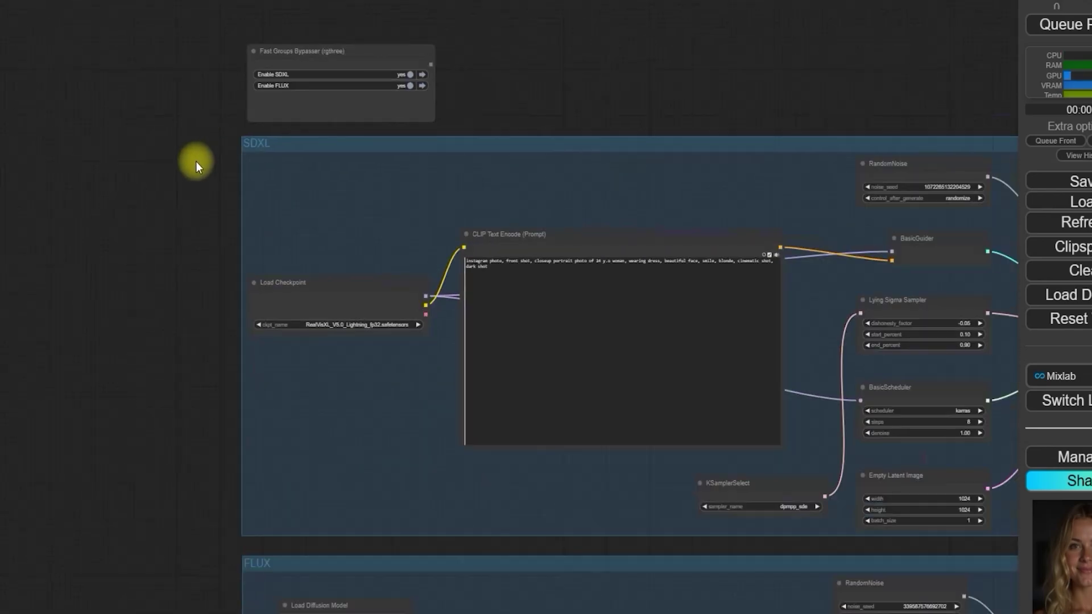
scroll(195, 170, "down", 1)
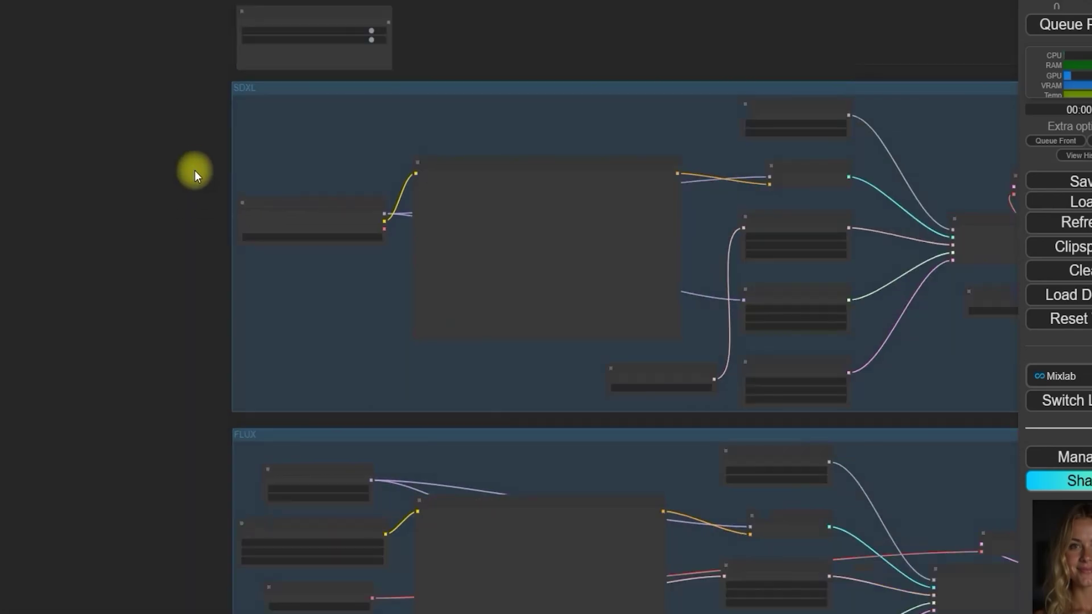
scroll(275, 53, "up", 3)
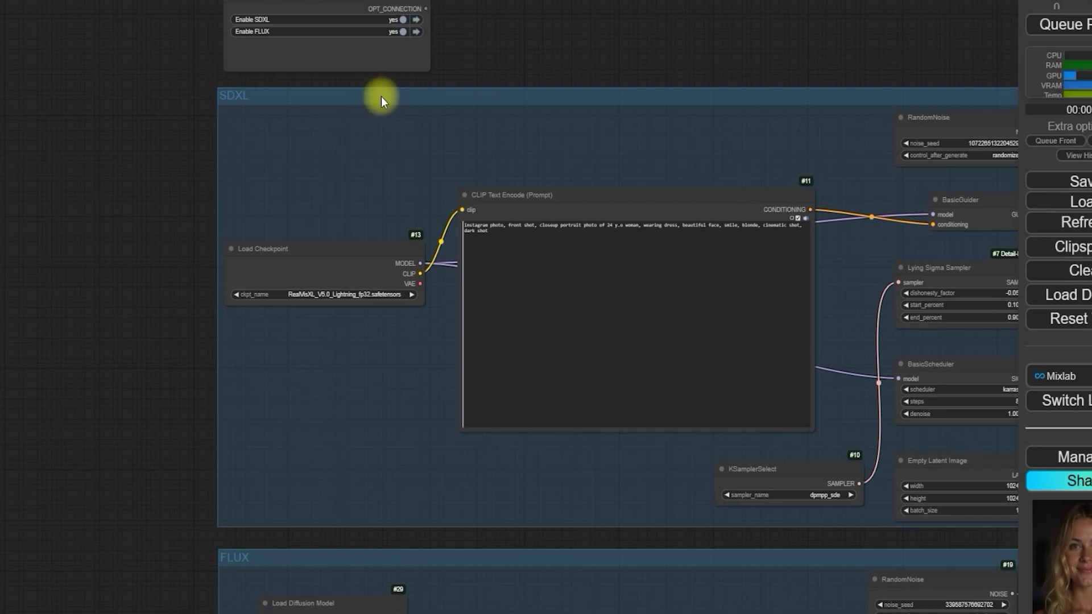
- Bypass the SDXL group via its Enable SDXL toggle, then re-enable it
left_click(393, 21)
left_click(392, 20)
scroll(182, 248, "down", 1)
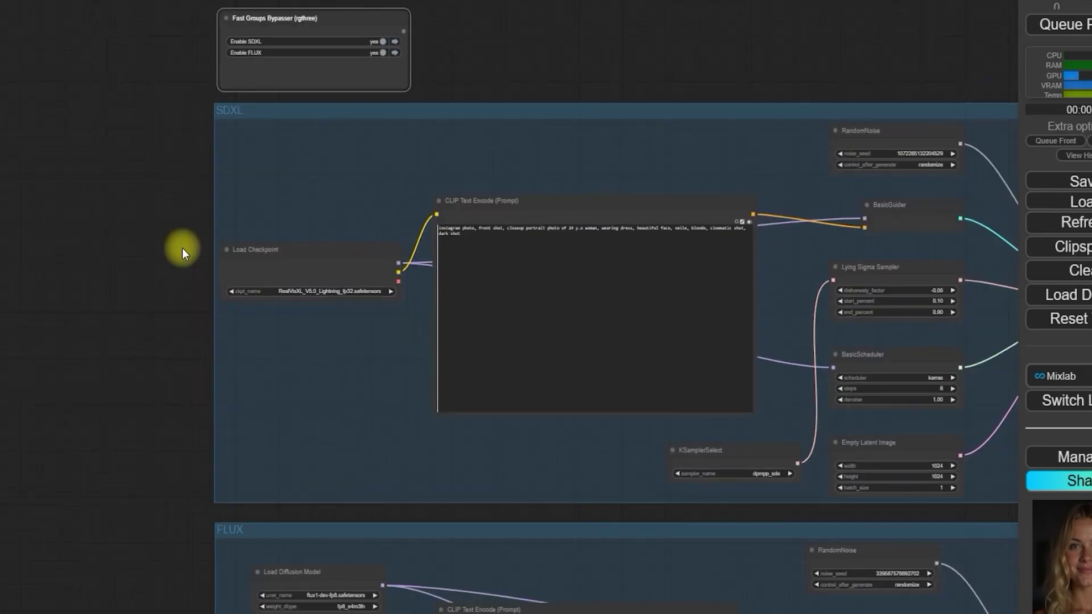
scroll(182, 248, "up", 5)
scroll(115, 324, "down", 3)
scroll(124, 327, "up", 3)
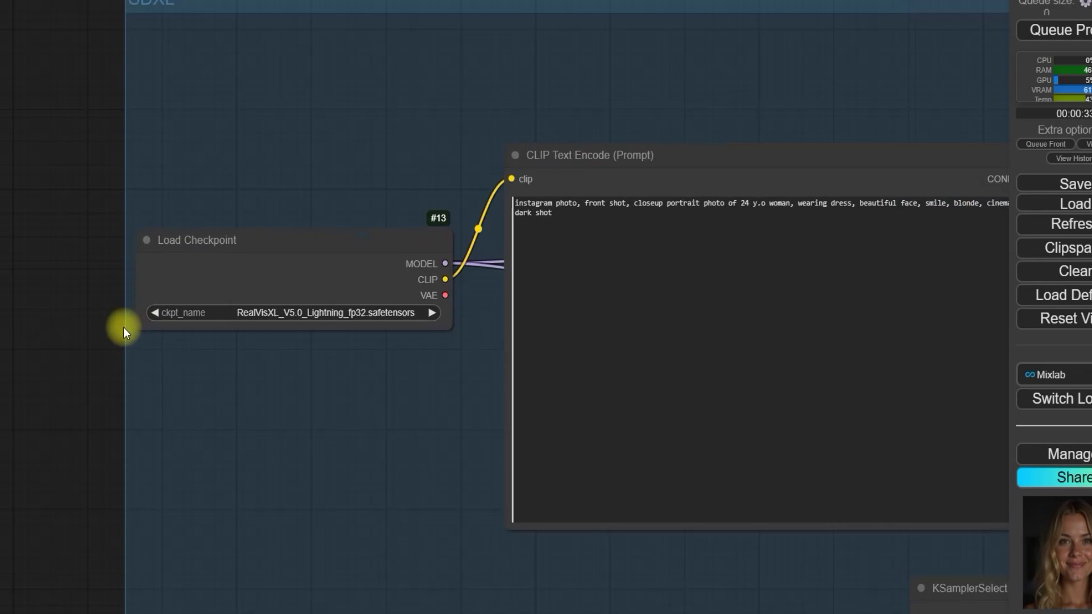
scroll(244, 322, "up", 6)
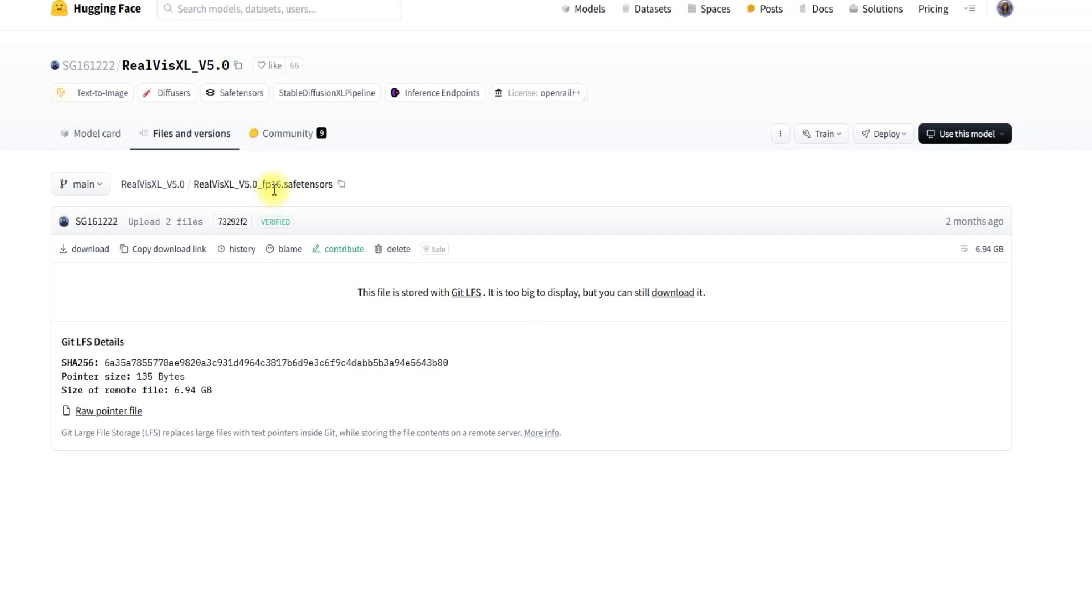
- Highlight the fp32 part of the RealVisXL_V5.0 model file name
left_click(270, 182)
left_click_drag(269, 182, 195, 185)
left_click(203, 182)
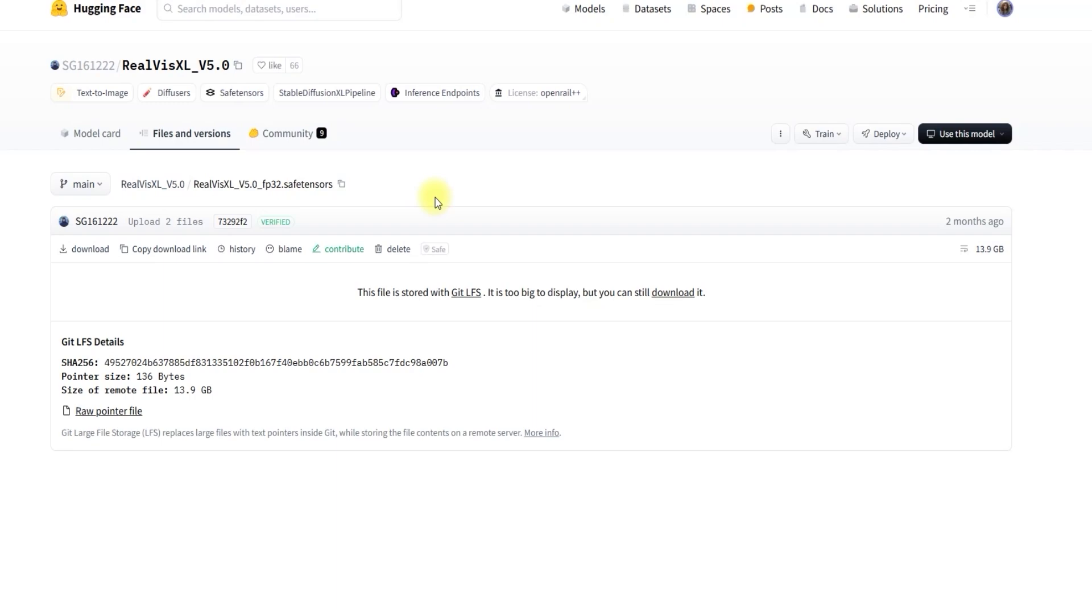
left_click_drag(262, 184, 316, 193)
left_click(251, 190)
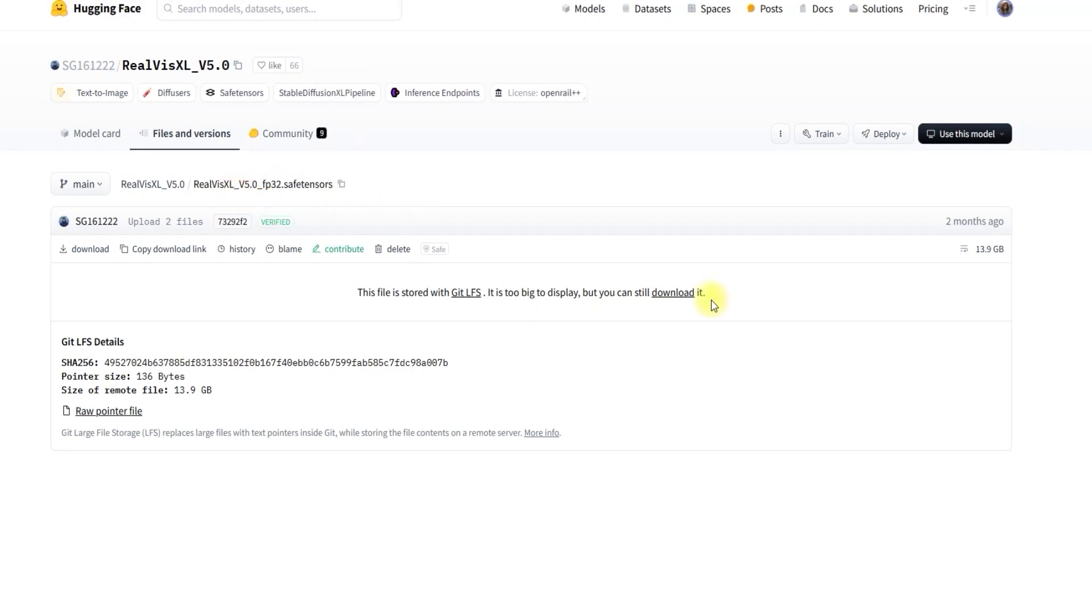
- Download the 13.9 GB fp32 model with IDM into ComfyUI/models/checkpoints
right_click(671, 297)
left_click(694, 489)
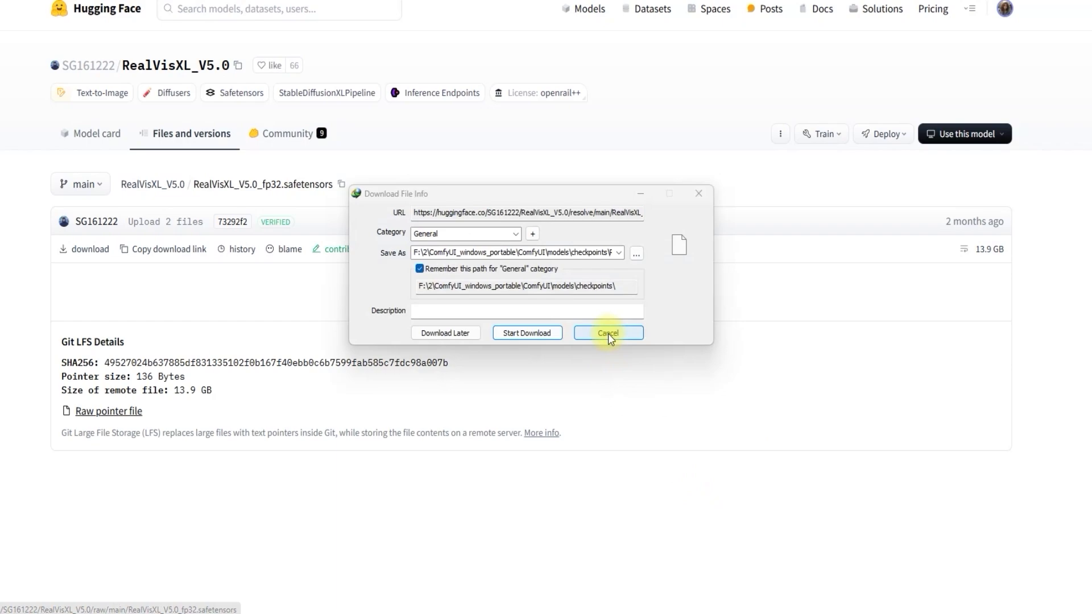
left_click(636, 254)
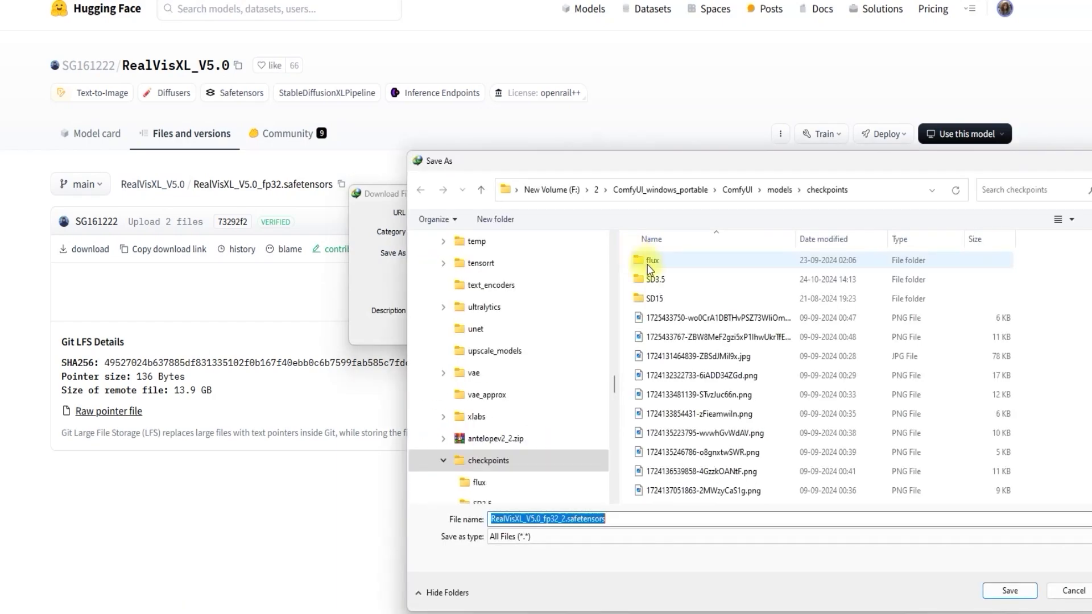
left_click(772, 198)
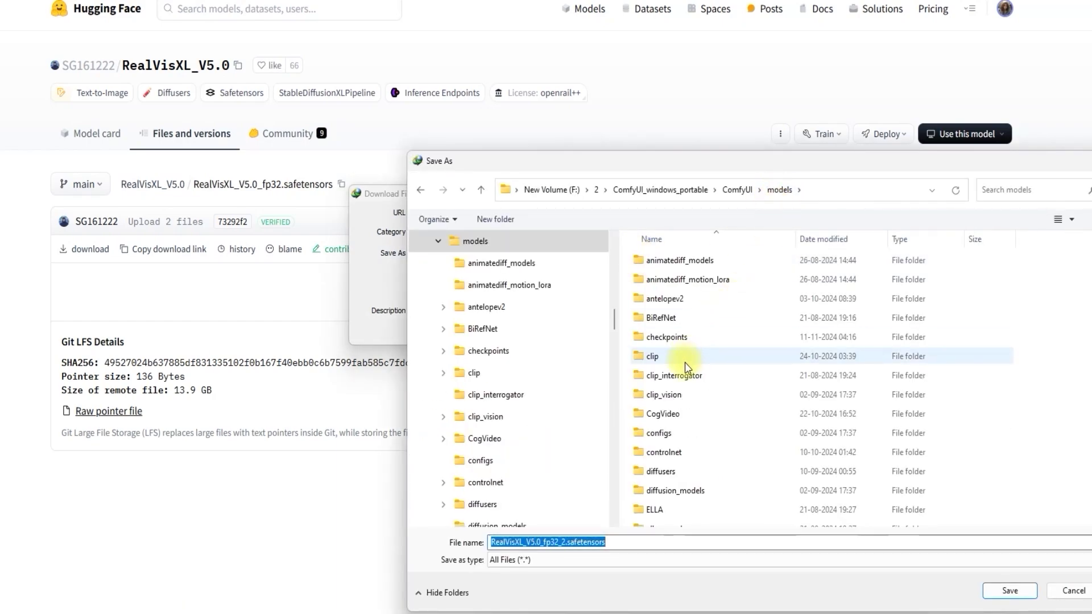
double_click(684, 336)
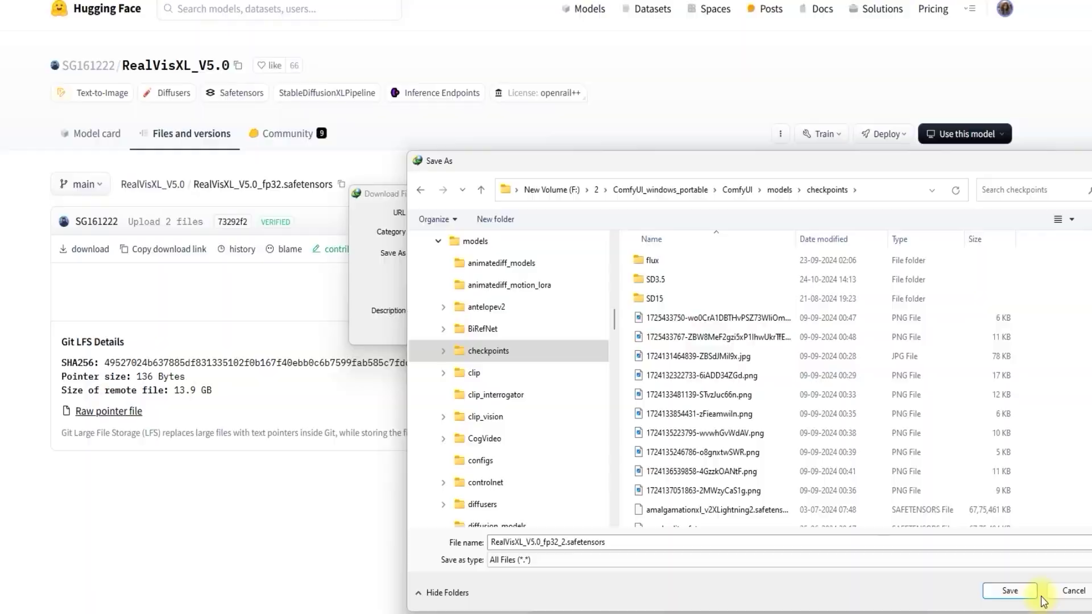
left_click(1008, 590)
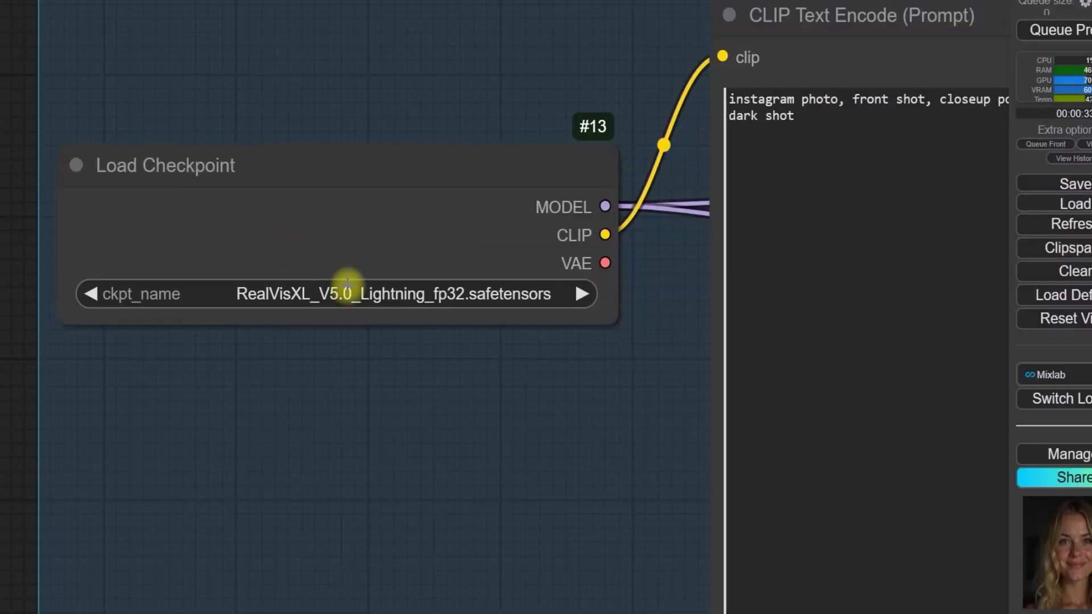
- Pan across the SDXL nodes to the sampling and decode section
scroll(347, 283, "down", 2)
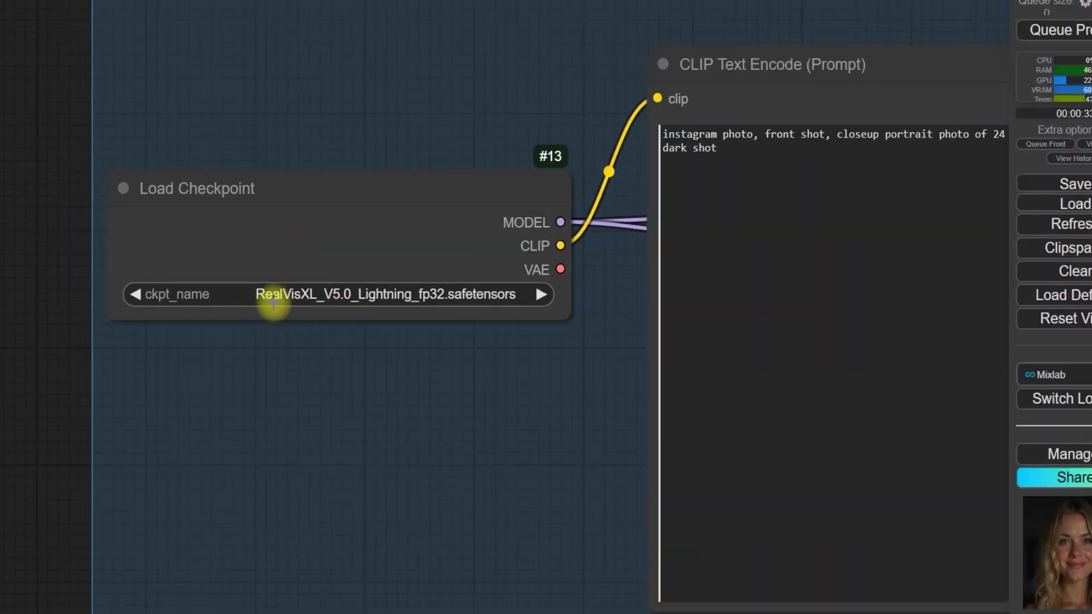
scroll(239, 293, "down", 4)
scroll(259, 227, "down", 4)
scroll(740, 501, "up", 10)
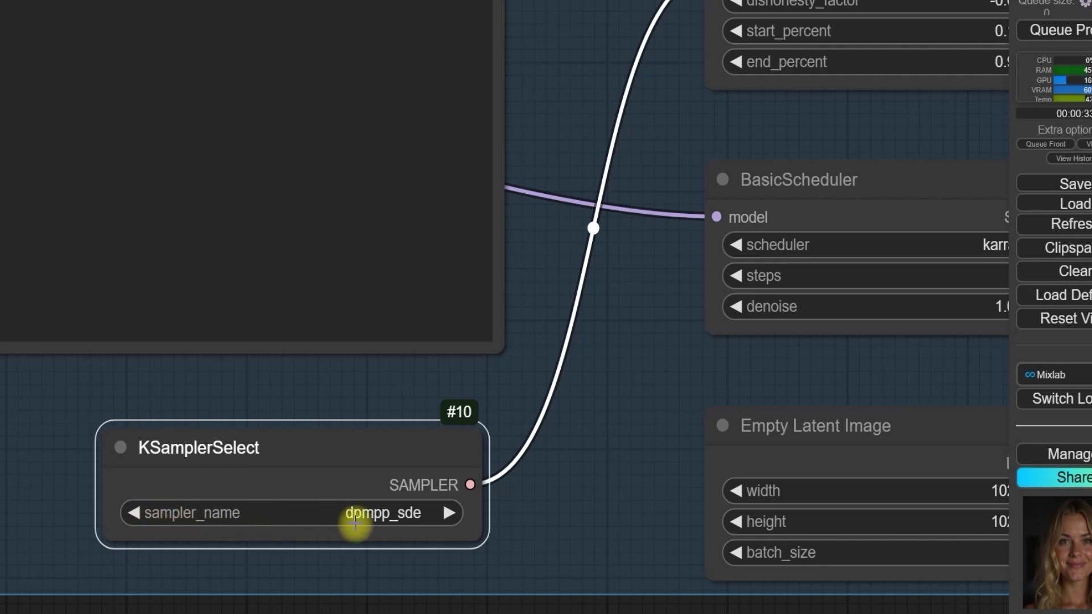
scroll(387, 514, "down", 4)
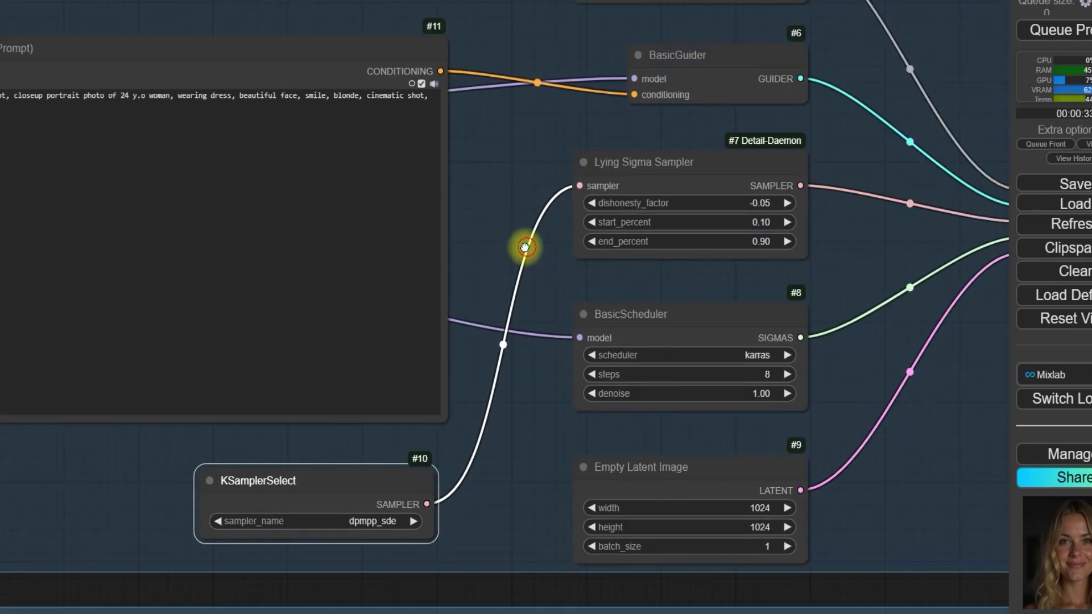
left_click_drag(519, 244, 329, 319)
scroll(330, 319, "up", 3)
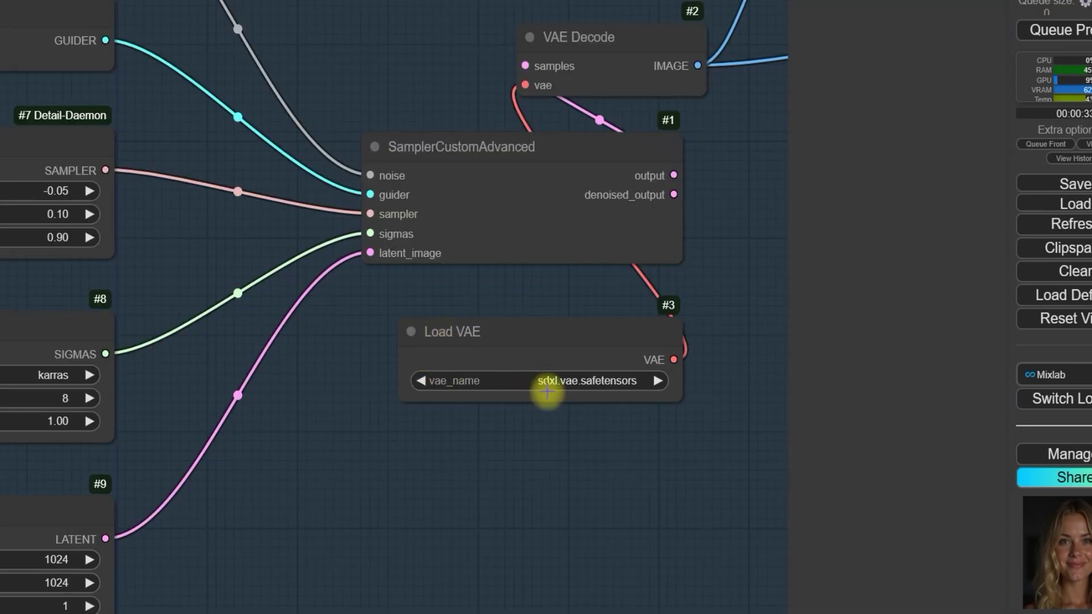
scroll(336, 391, "down", 2)
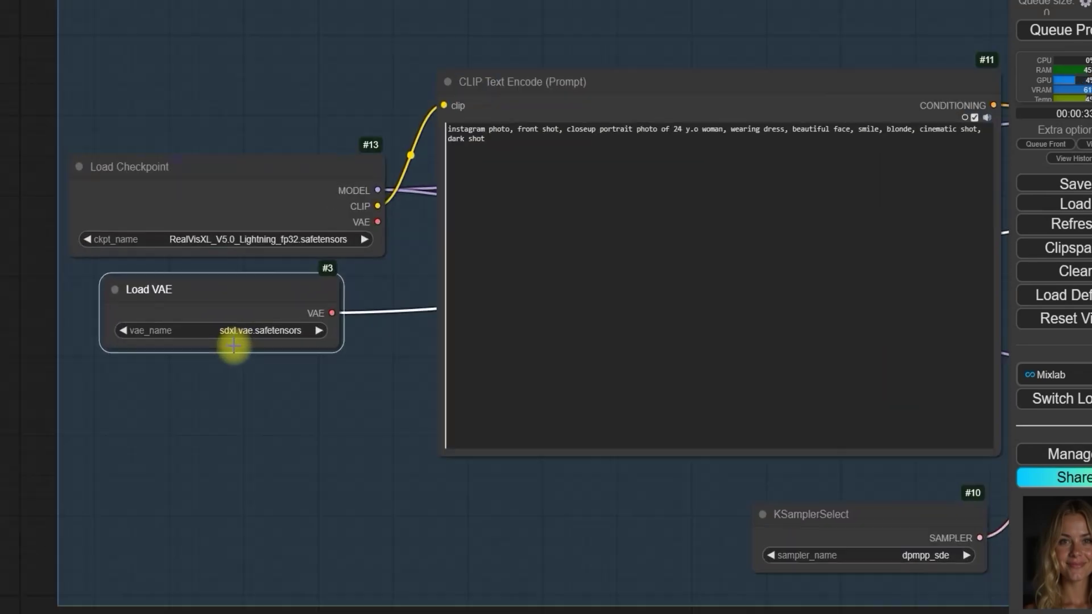
scroll(231, 349, "up", 1)
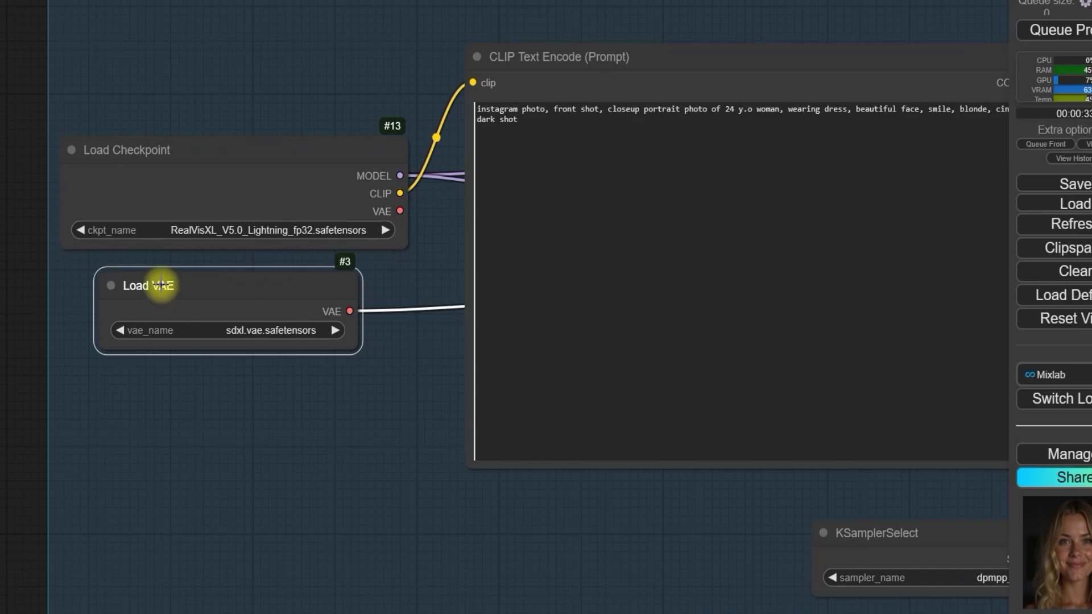
- Place the Load VAE node under Load Checkpoint and widen it to line up
left_click_drag(161, 284, 137, 286)
left_click_drag(329, 341, 365, 359)
scroll(364, 358, "up", 4)
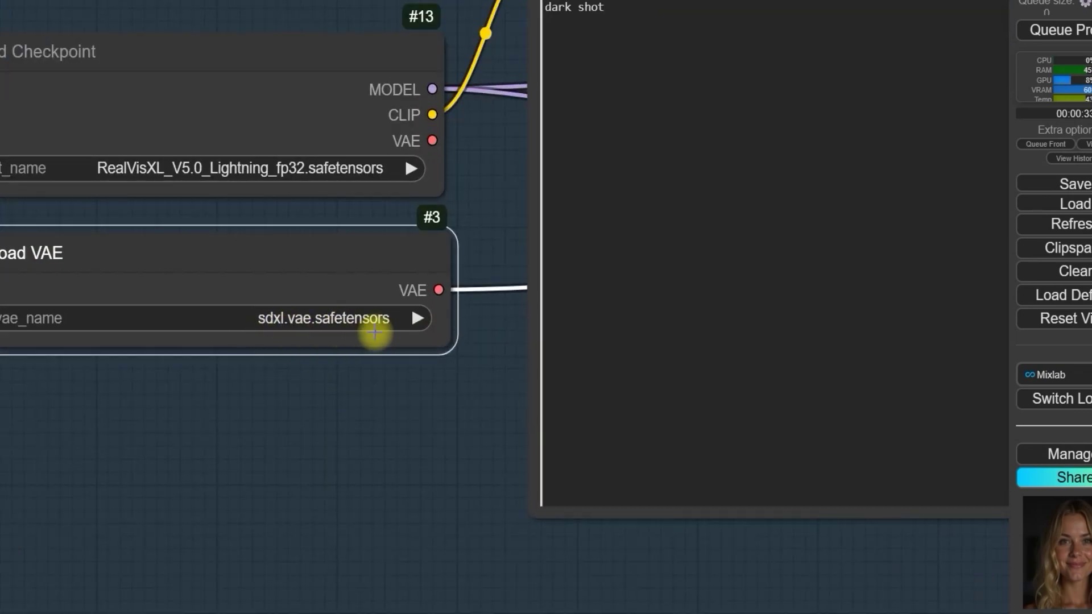
scroll(374, 334, "down", 2)
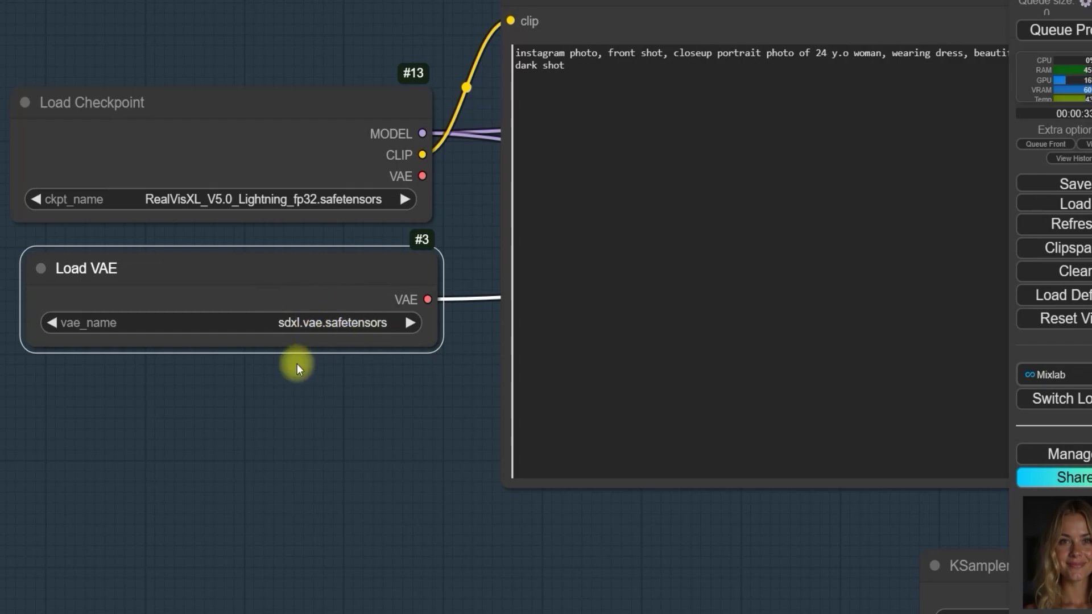
scroll(297, 363, "down", 2)
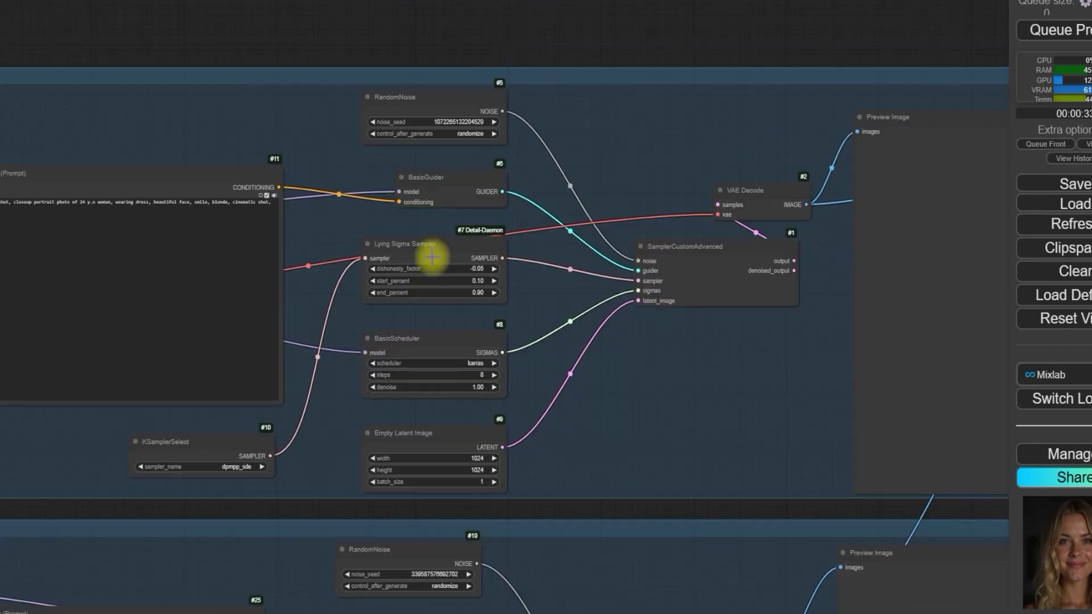
scroll(429, 253, "up", 3)
scroll(409, 236, "up", 3)
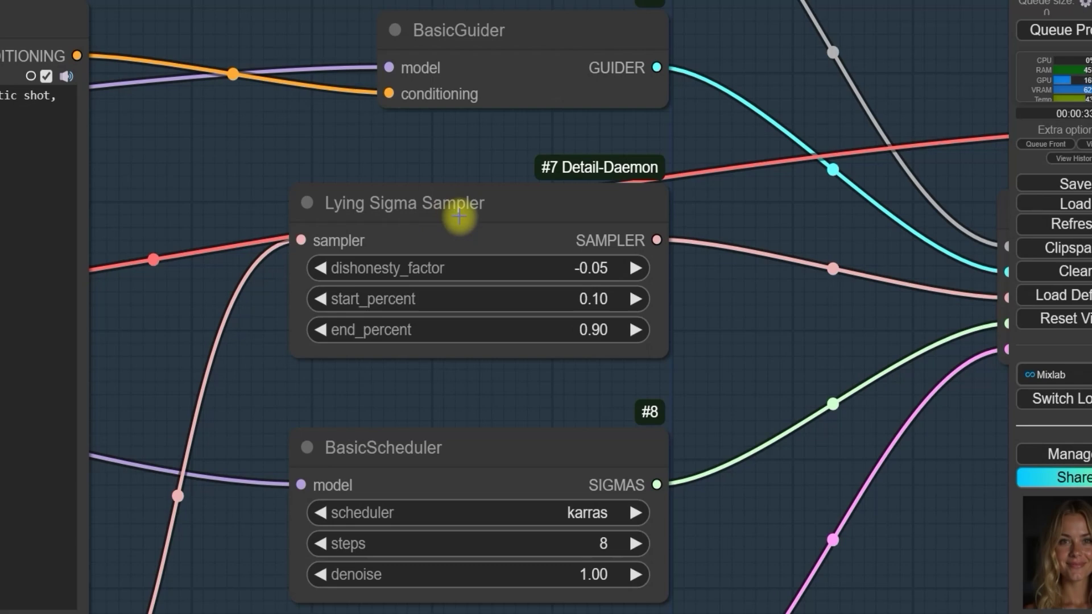
scroll(459, 216, "up", 3)
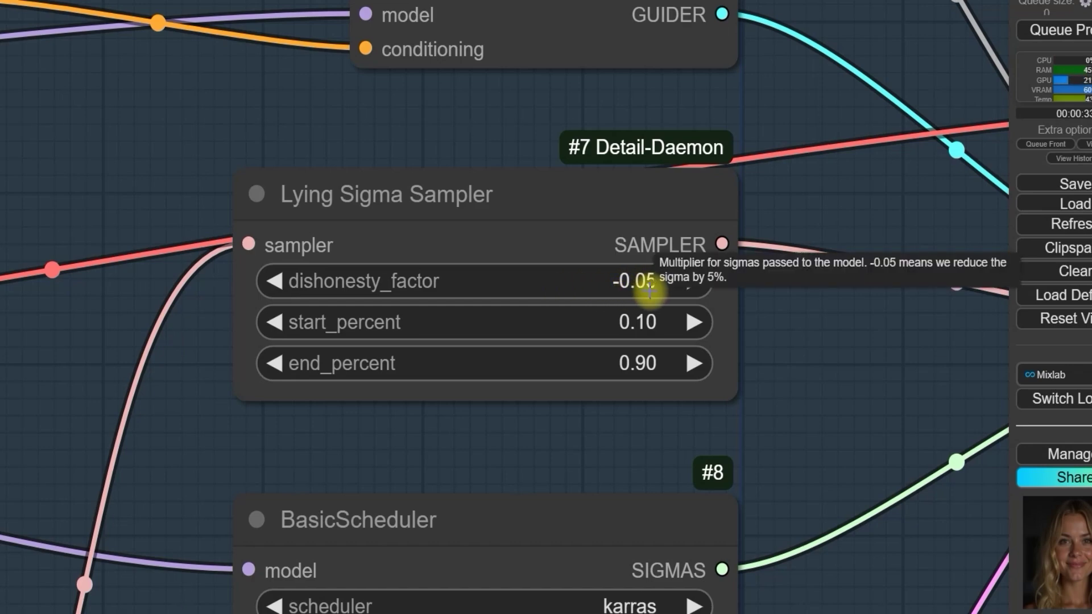
scroll(503, 415, "up", 2)
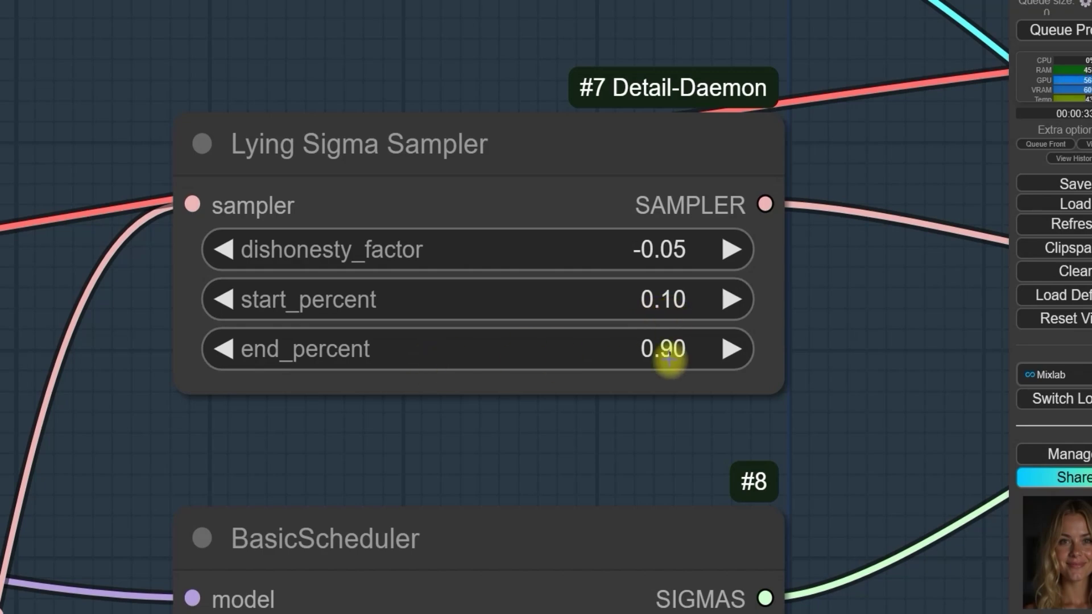
left_click(668, 298)
left_click(670, 298)
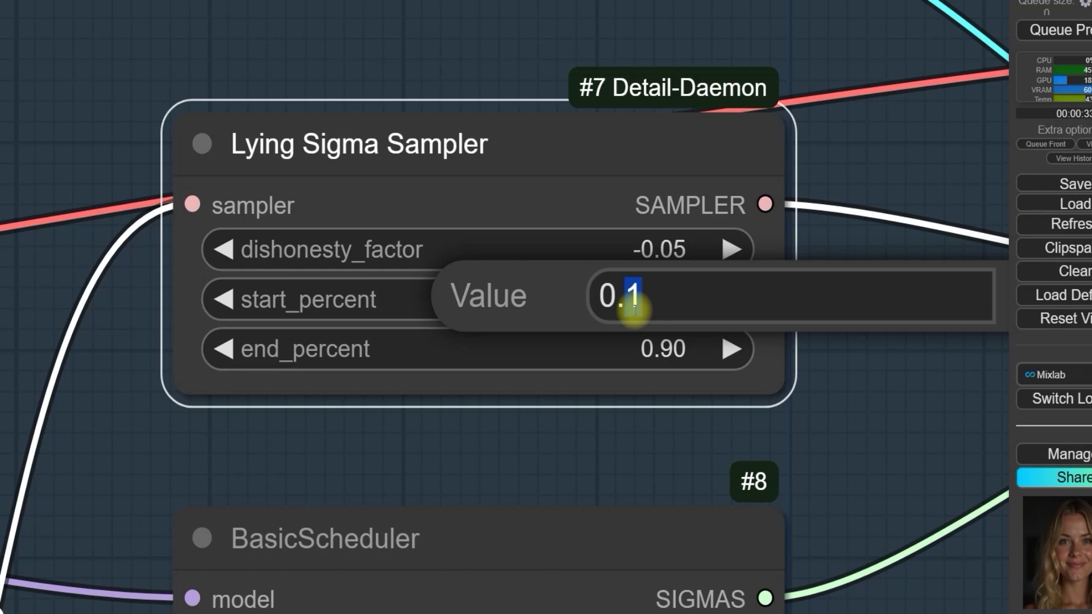
scroll(707, 319, "down", 4)
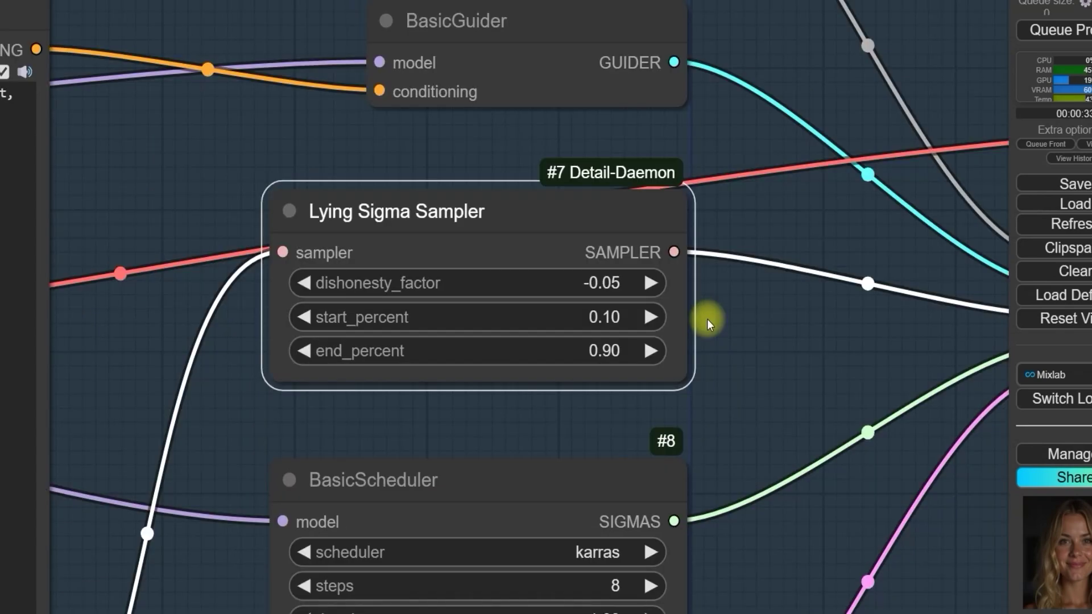
scroll(707, 319, "down", 10)
left_click_drag(661, 405, 954, 42)
scroll(434, 349, "up", 8)
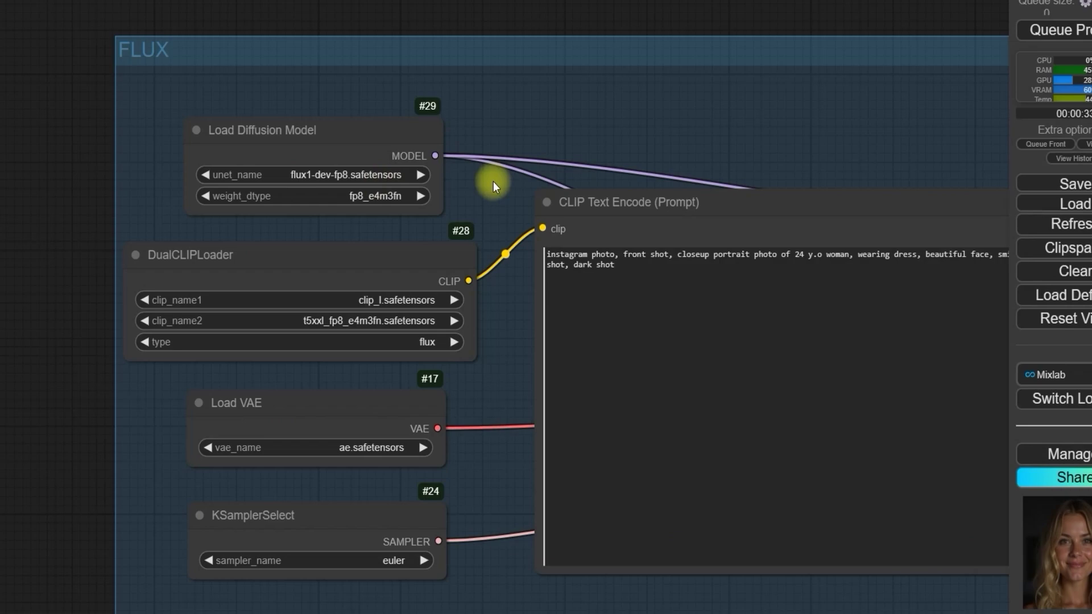
scroll(78, 233, "down", 5)
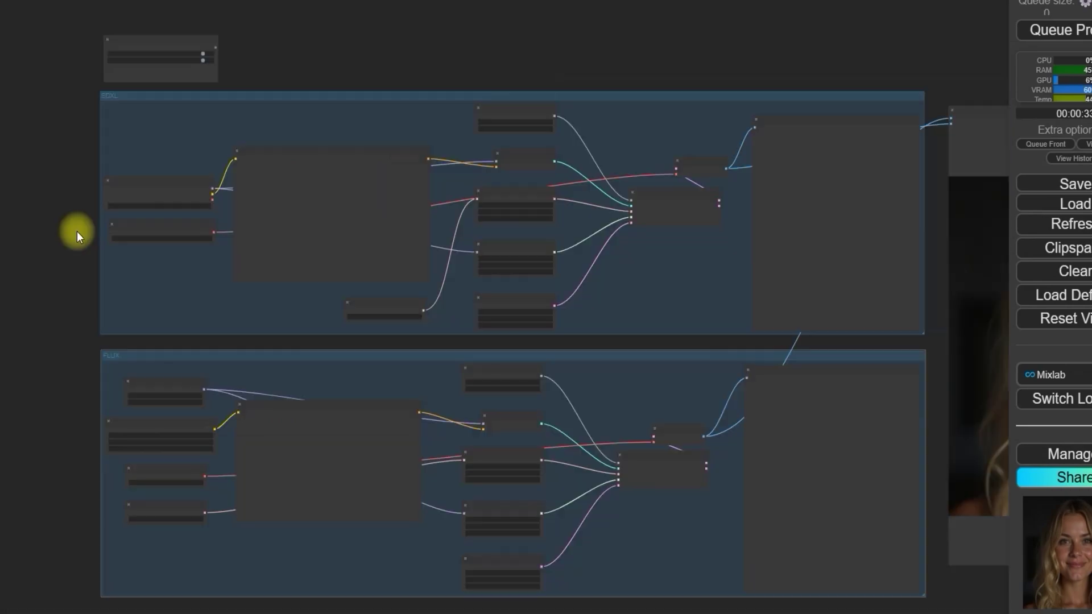
scroll(164, 556, "up", 6)
scroll(341, 214, "up", 4)
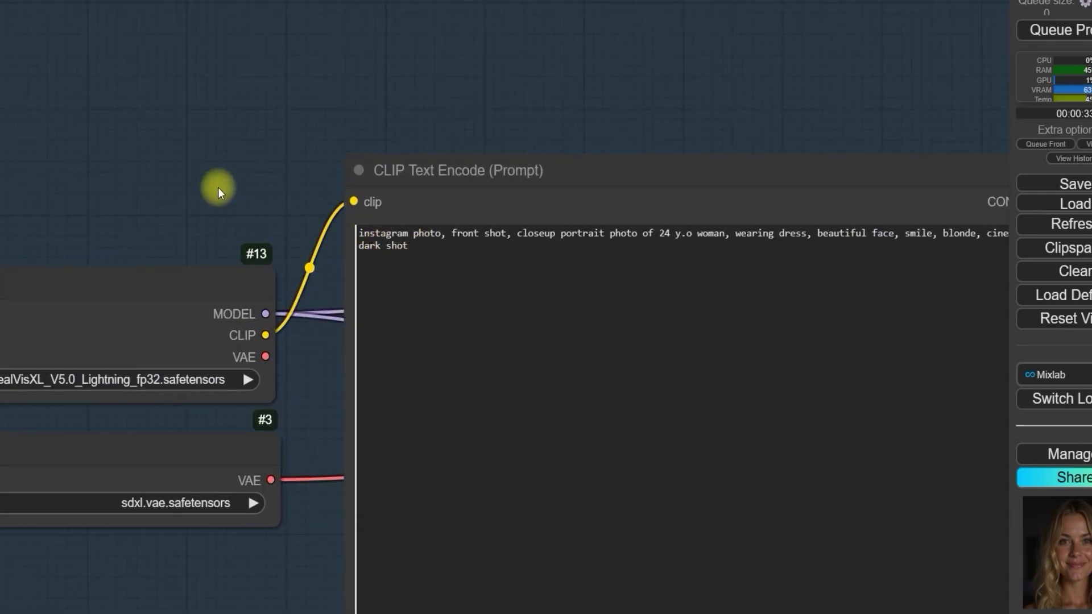
scroll(228, 179, "down", 2)
left_click_drag(264, 167, 192, 187)
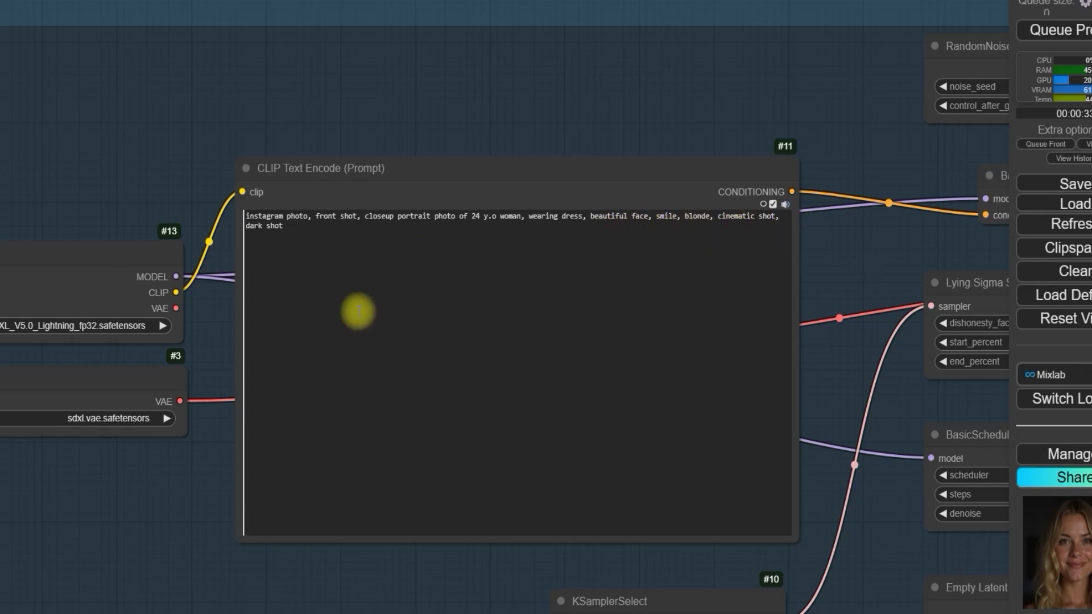
scroll(358, 310, "down", 6)
left_click_drag(19, 168, 0, 150)
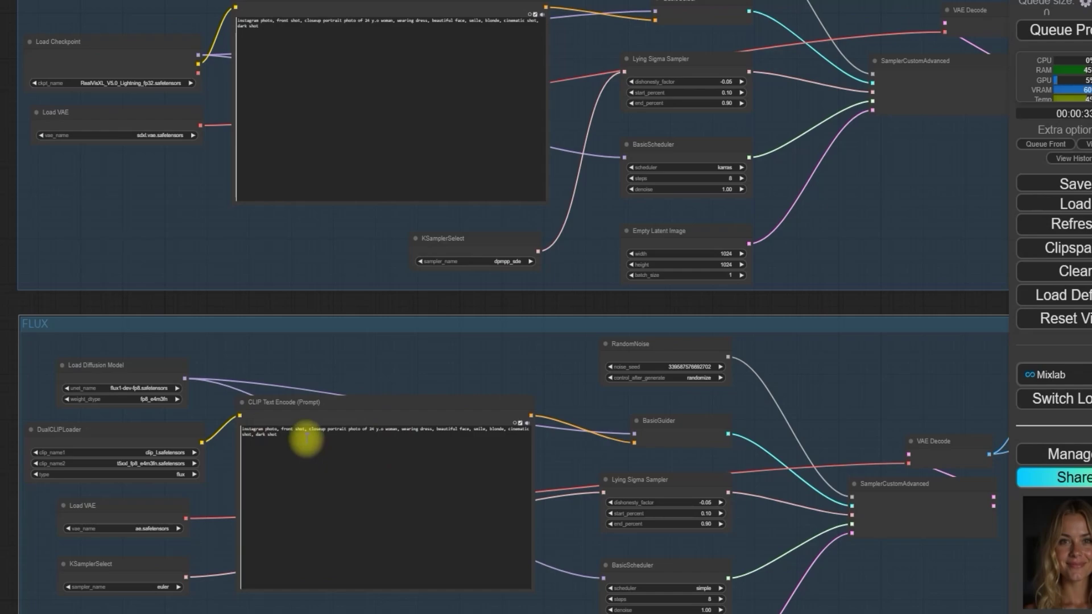
scroll(19, 294, "down", 3)
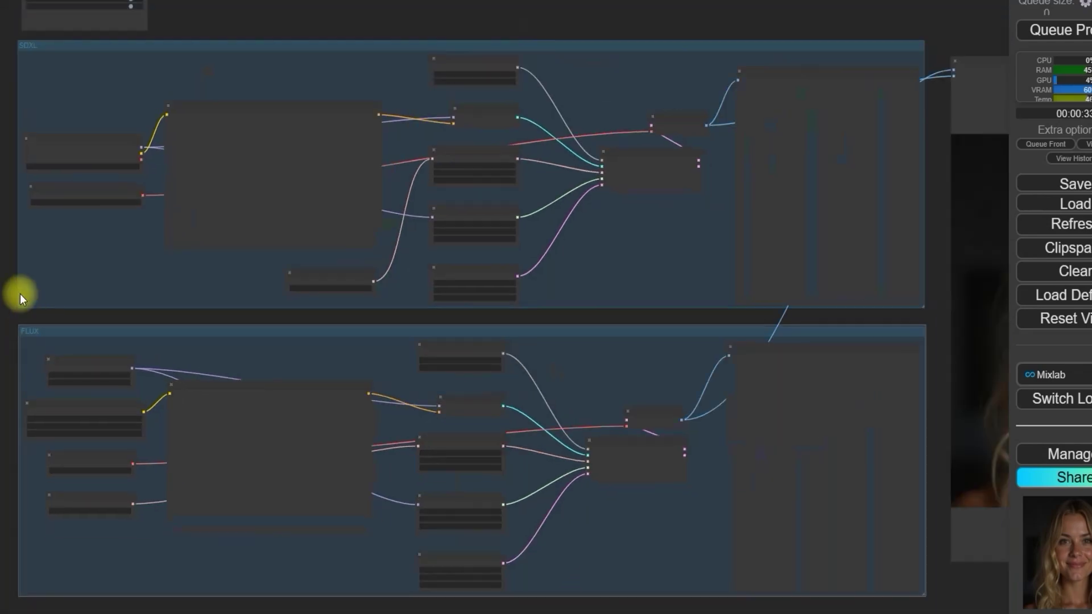
mouse_move(5, 219)
left_mouse_down()
mouse_move(0, 239)
mouse_move(0, 229)
left_mouse_up()
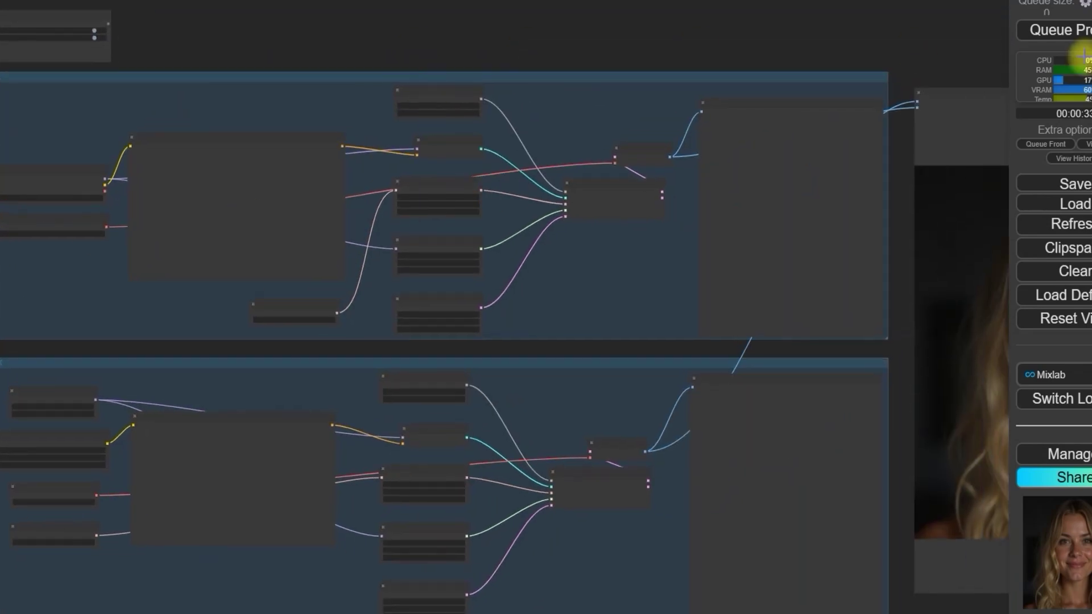
- Queue the workflow and frame the SDXL vs FLUX blonde-woman comparison image
left_click(1073, 33)
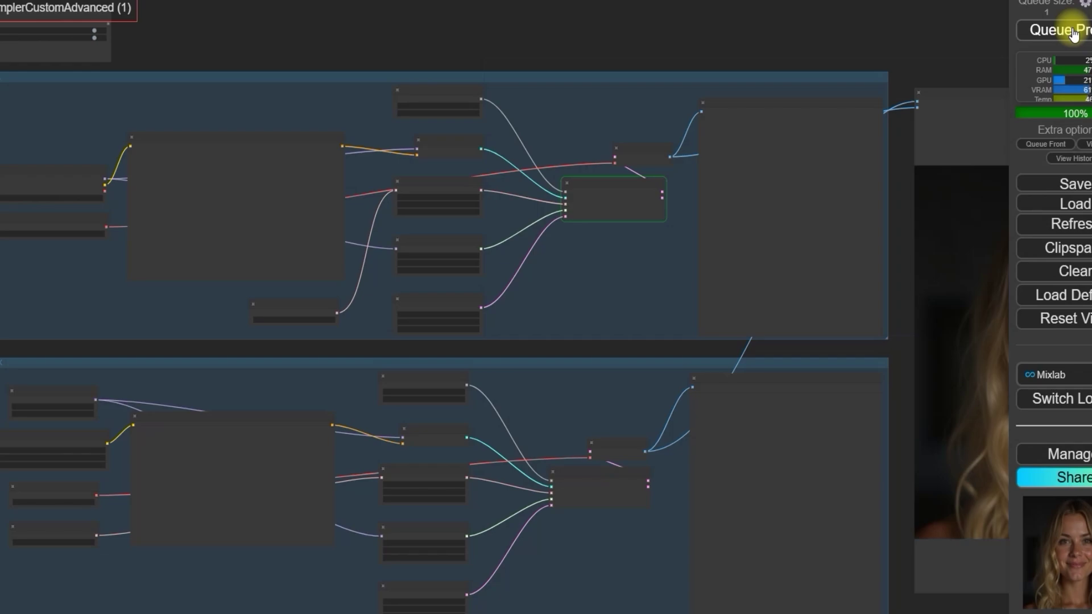
scroll(626, 127, "down", 2)
left_click_drag(641, 36, 582, 41)
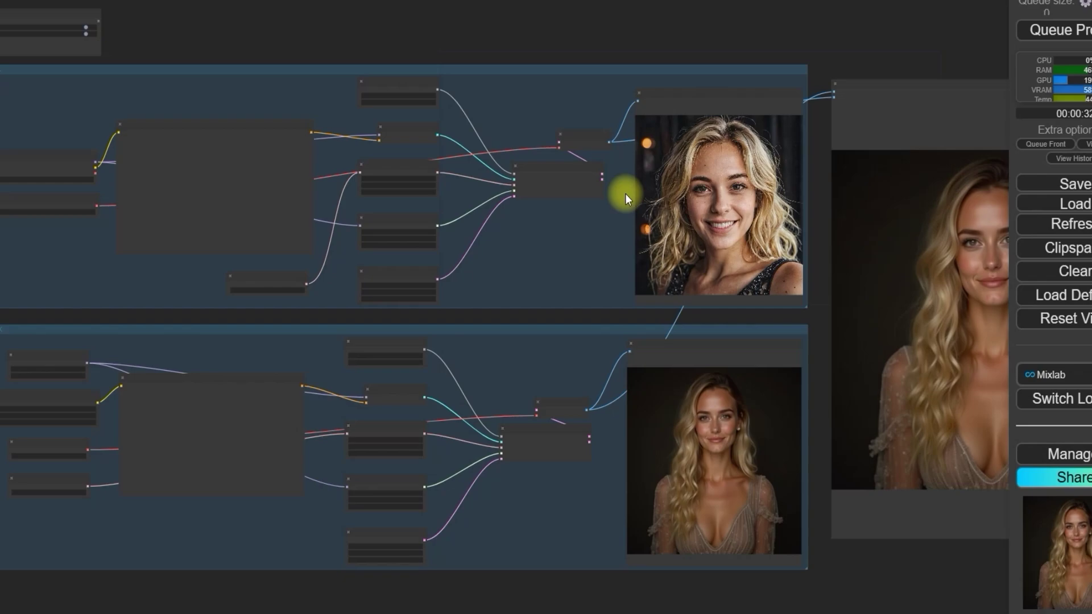
scroll(626, 194, "up", 3)
left_click_drag(738, 213, 267, 156)
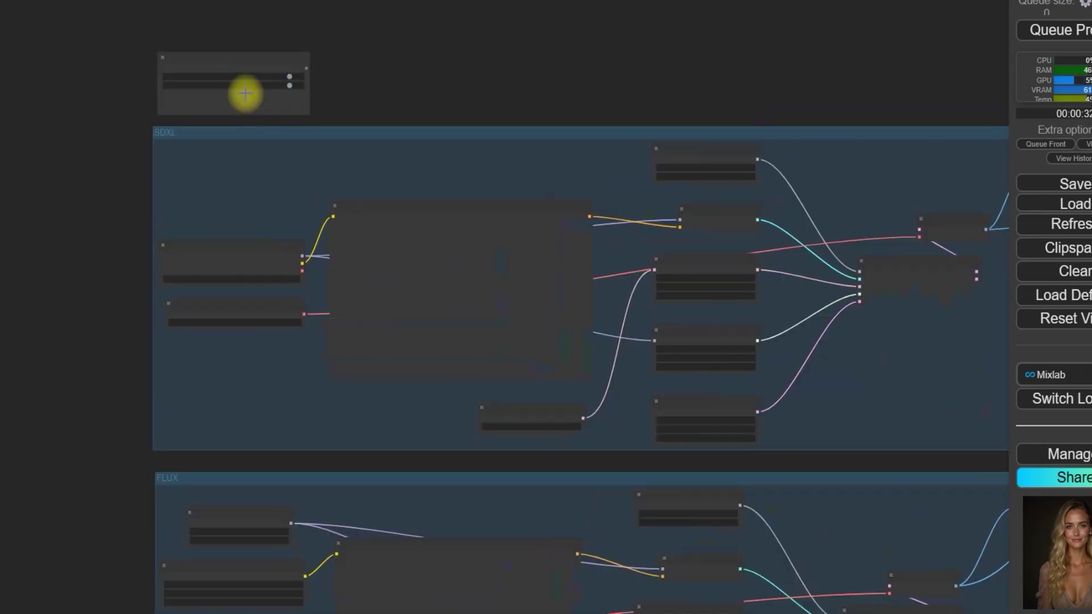
- Set the Lying Sigma Sampler dishonesty_factor to -0.06
scroll(245, 92, "up", 7)
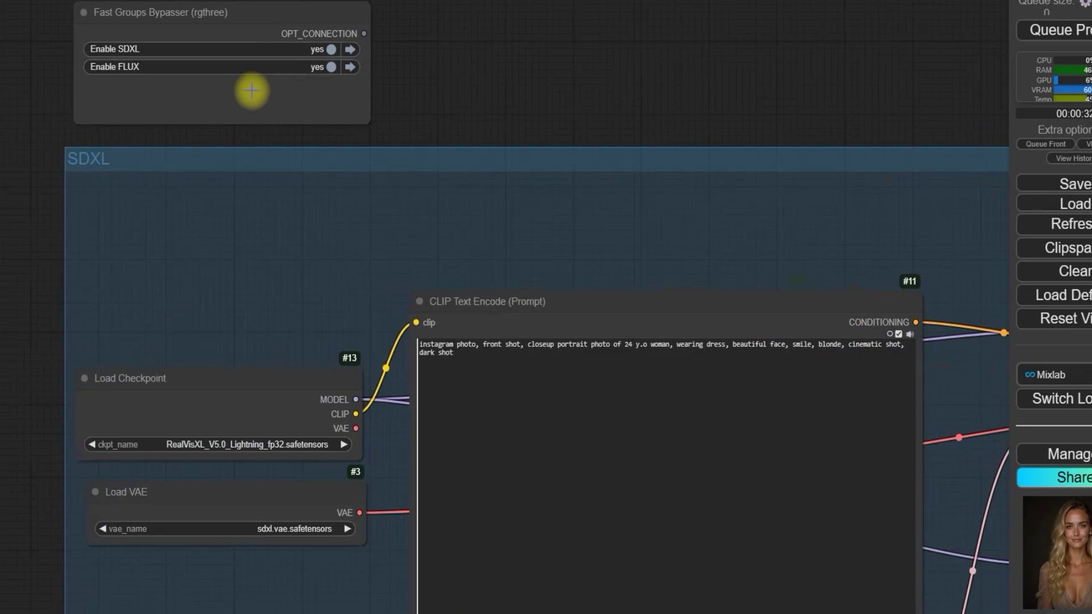
scroll(514, 124, "down", 3)
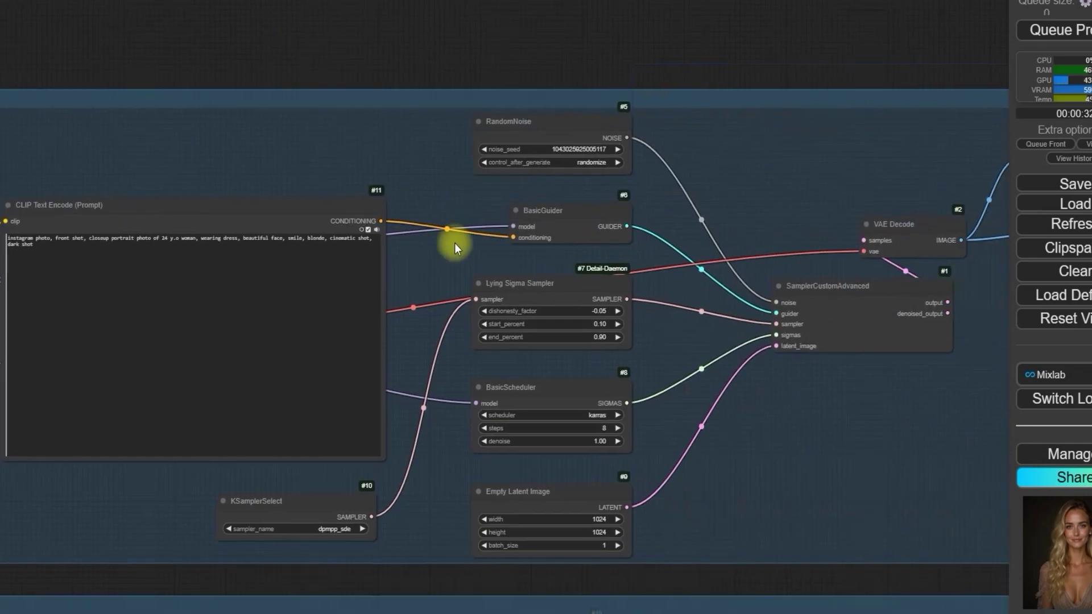
scroll(593, 344, "up", 3)
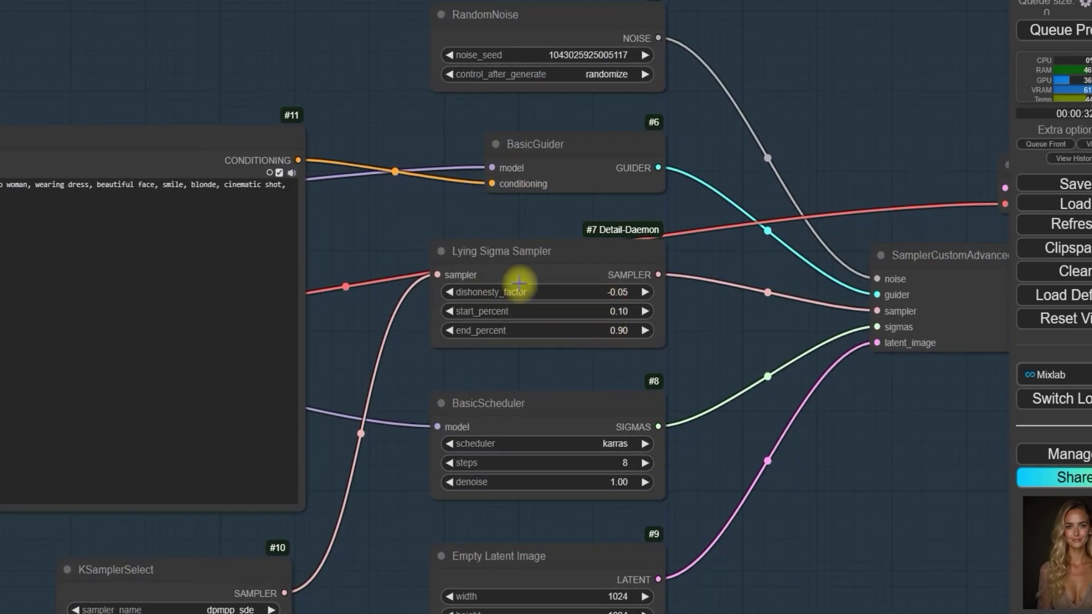
scroll(530, 297, "up", 2)
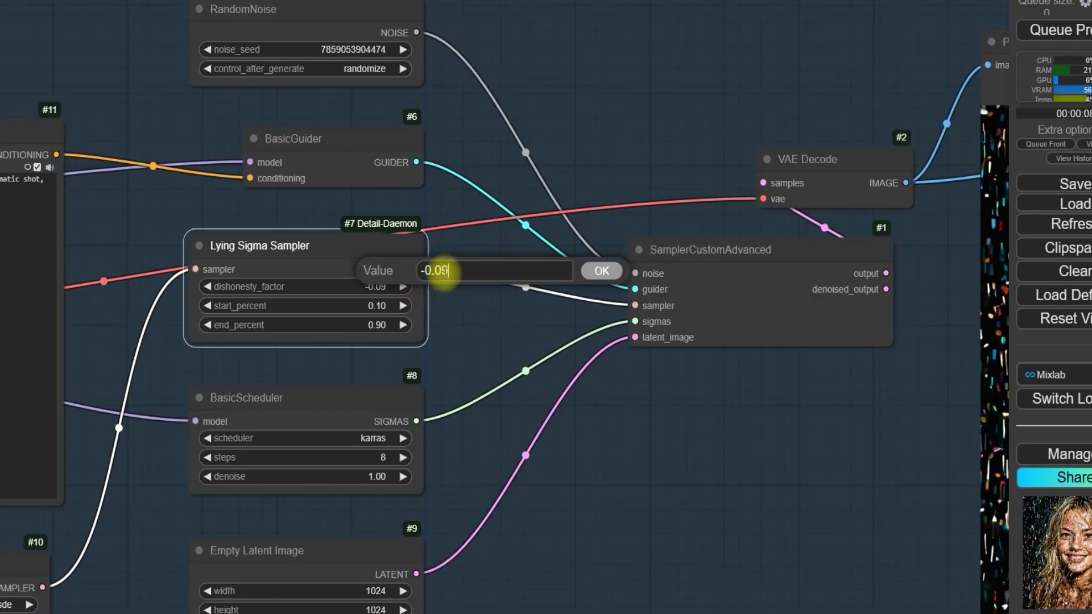
key("Return")
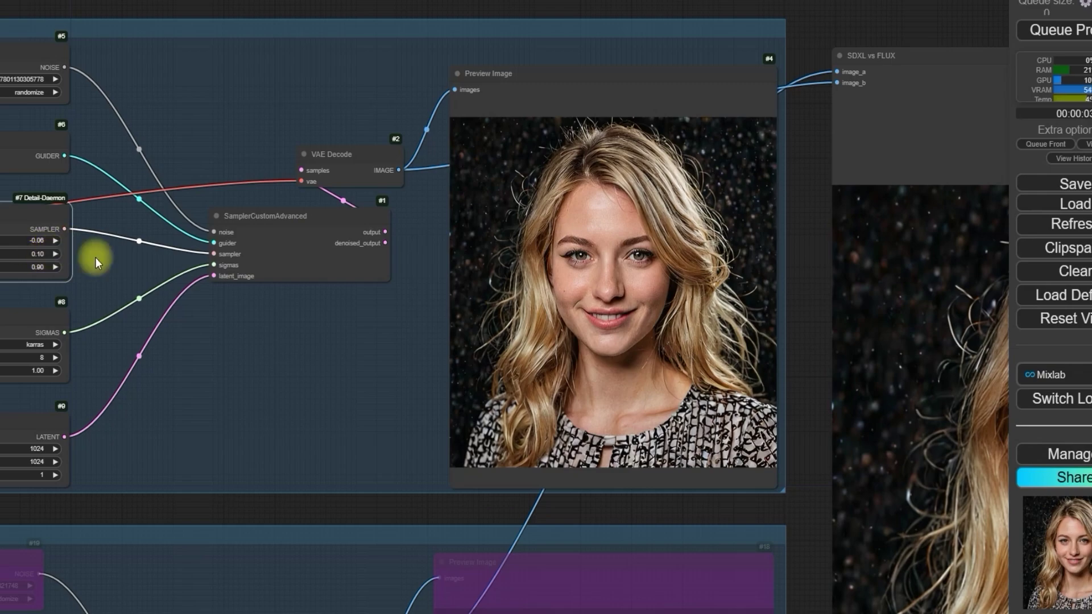
scroll(641, 293, "up", 6)
scroll(641, 293, "down", 4)
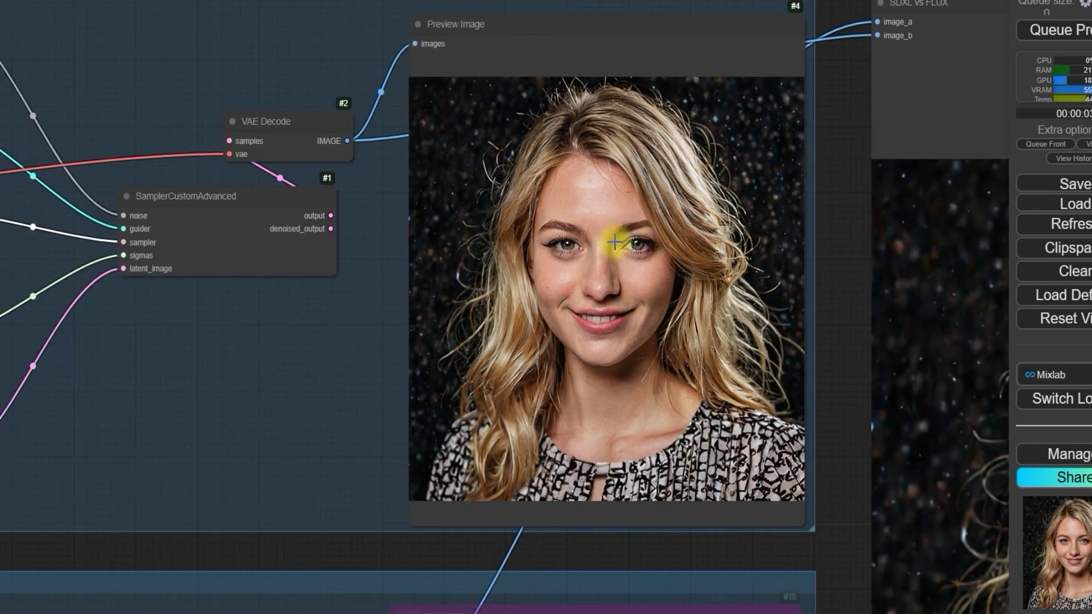
scroll(634, 256, "up", 4)
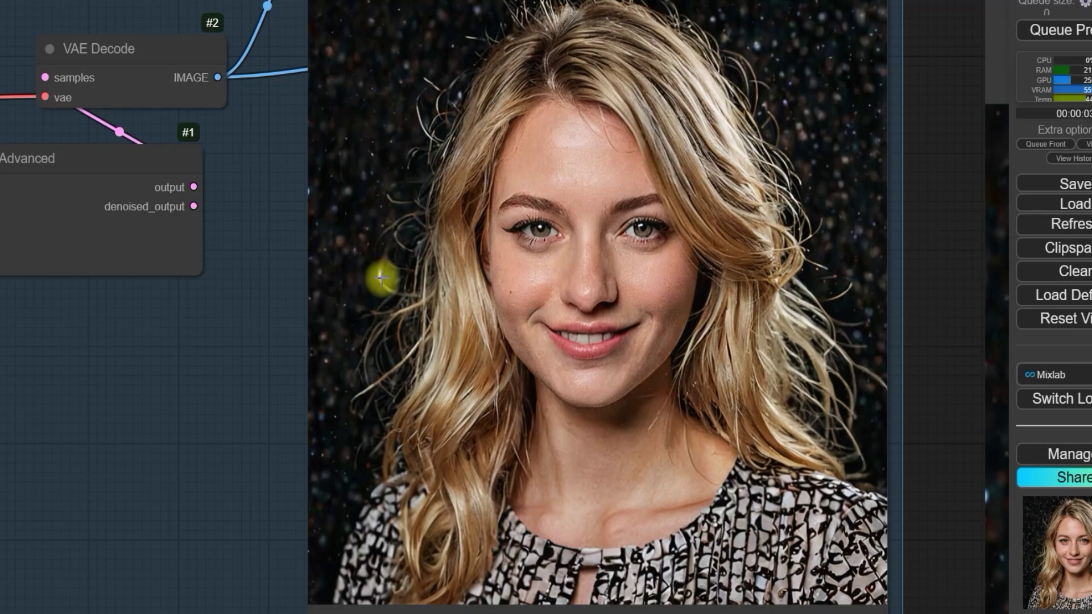
scroll(381, 278, "down", 2)
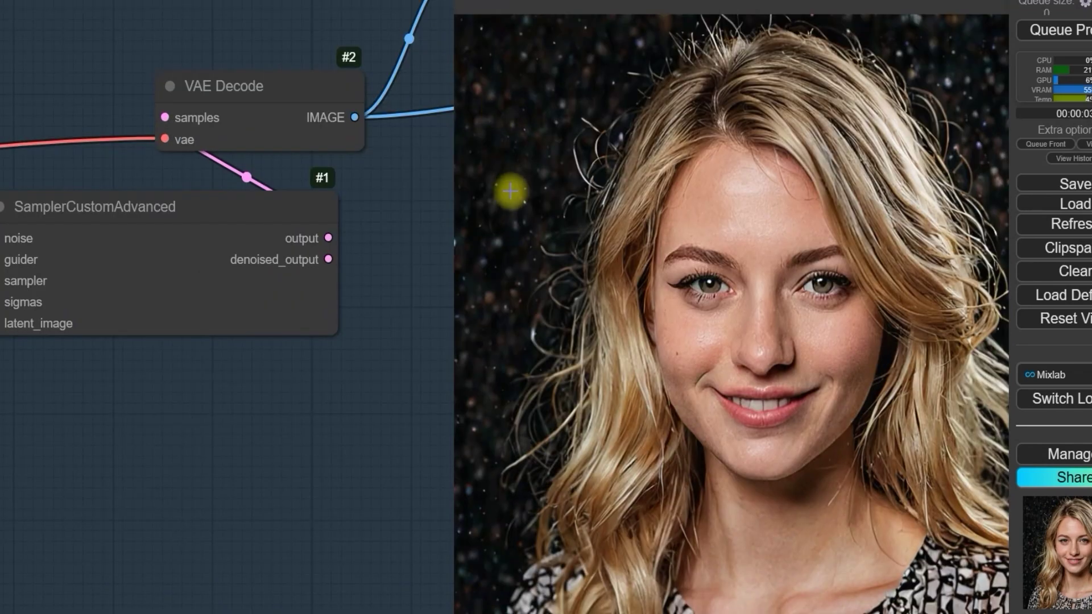
scroll(510, 191, "down", 3)
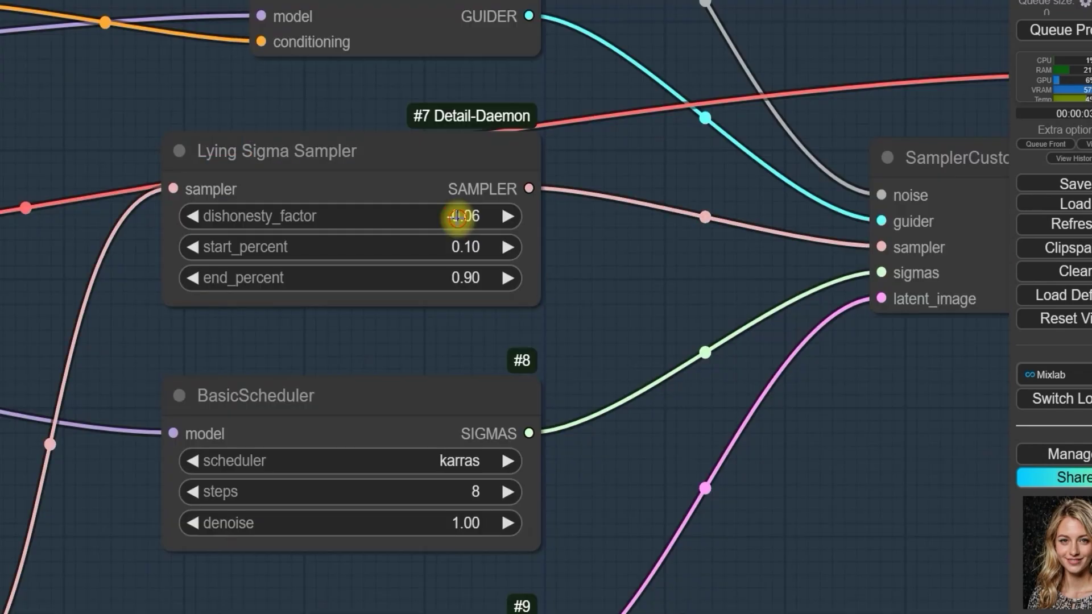
- Set the sampler's start_percent to 0.4 and end_percent to 0.7
left_click(463, 215)
left_click(636, 216)
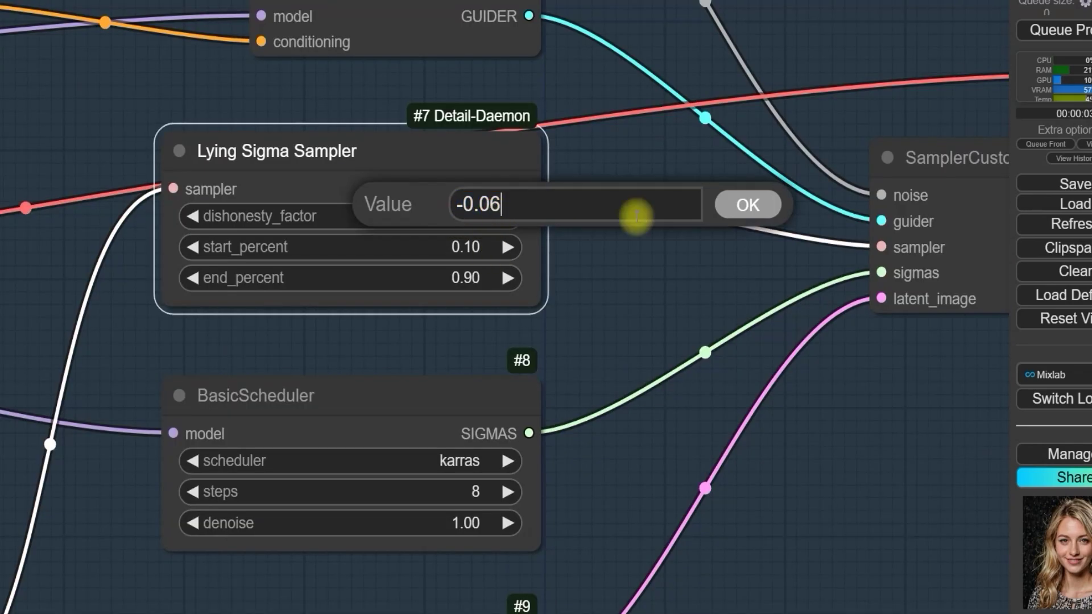
left_click(482, 250)
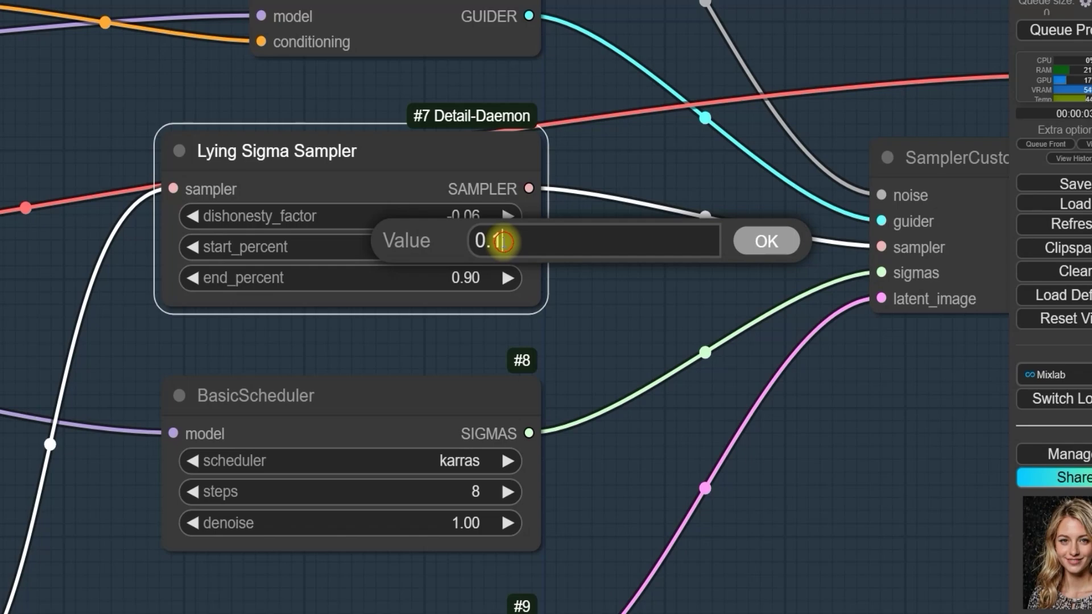
key("Return")
left_click(496, 277)
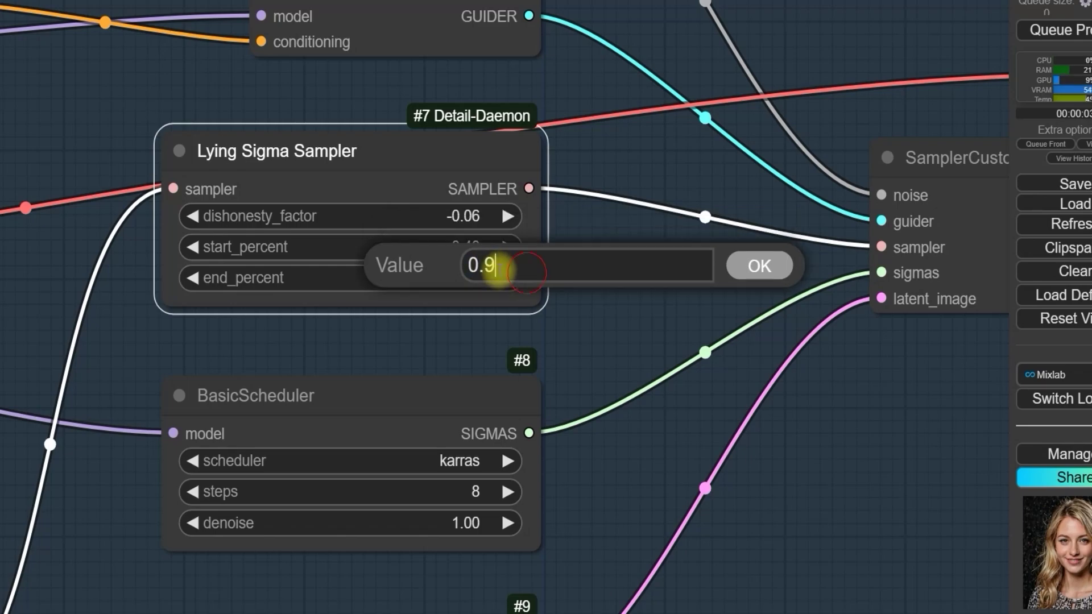
key("BackSpace")
type("7")
key("Return")
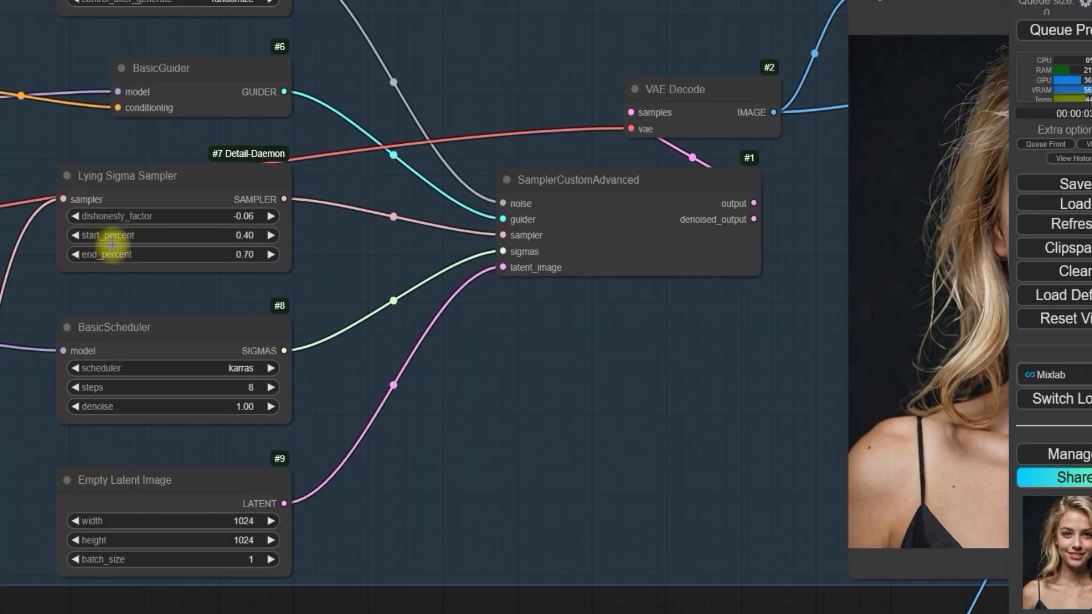
scroll(488, 273, "down", 2)
scroll(529, 307, "down", 2)
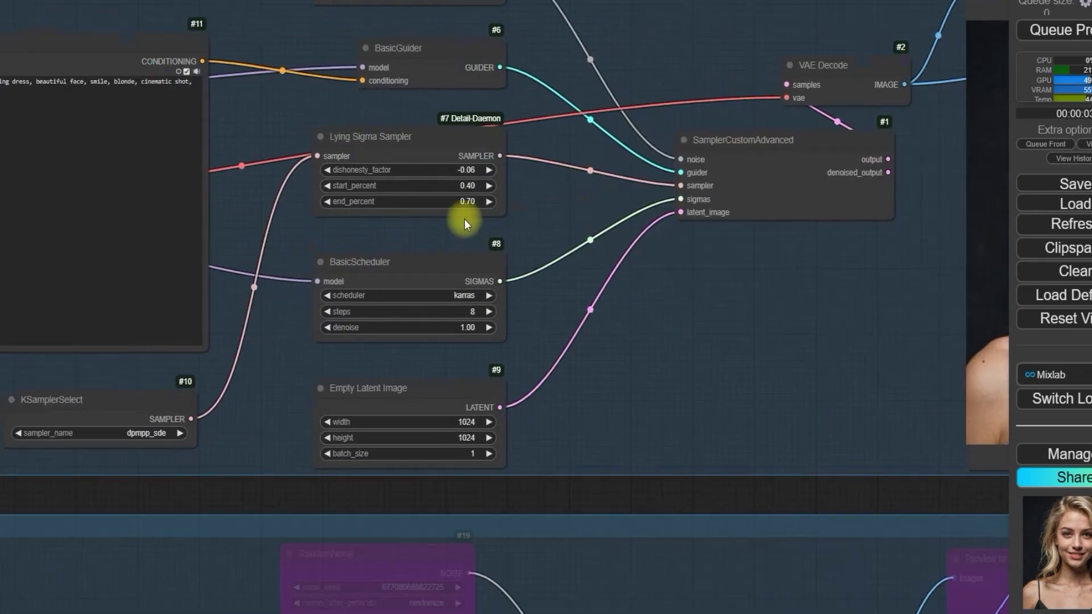
- Reset the Lying Sigma Sampler start_percent to 0.1
scroll(464, 219, "up", 2)
left_click(466, 157)
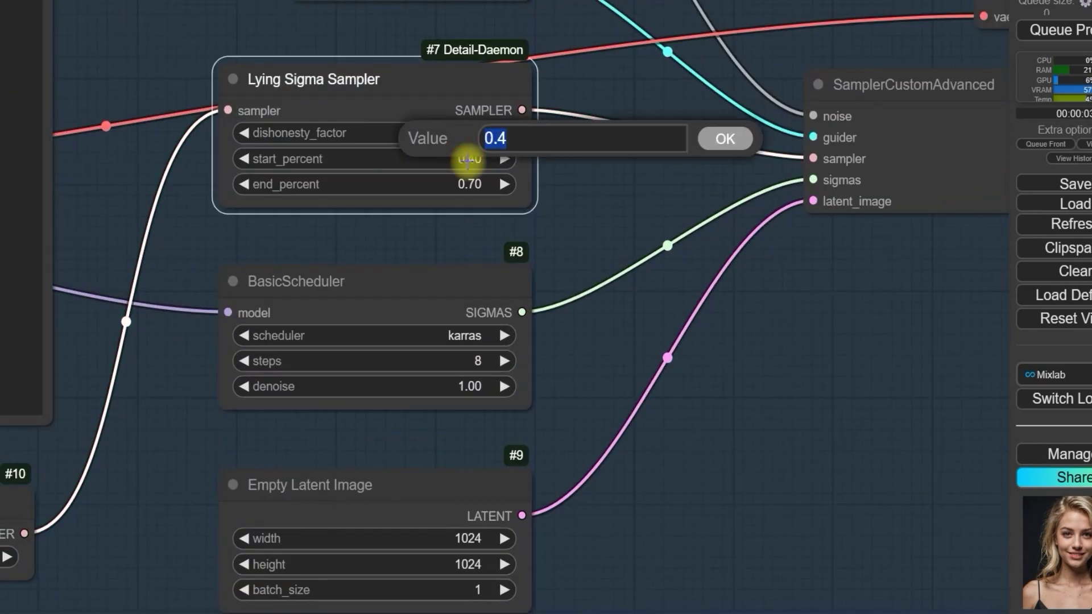
type("0.1")
key("Return")
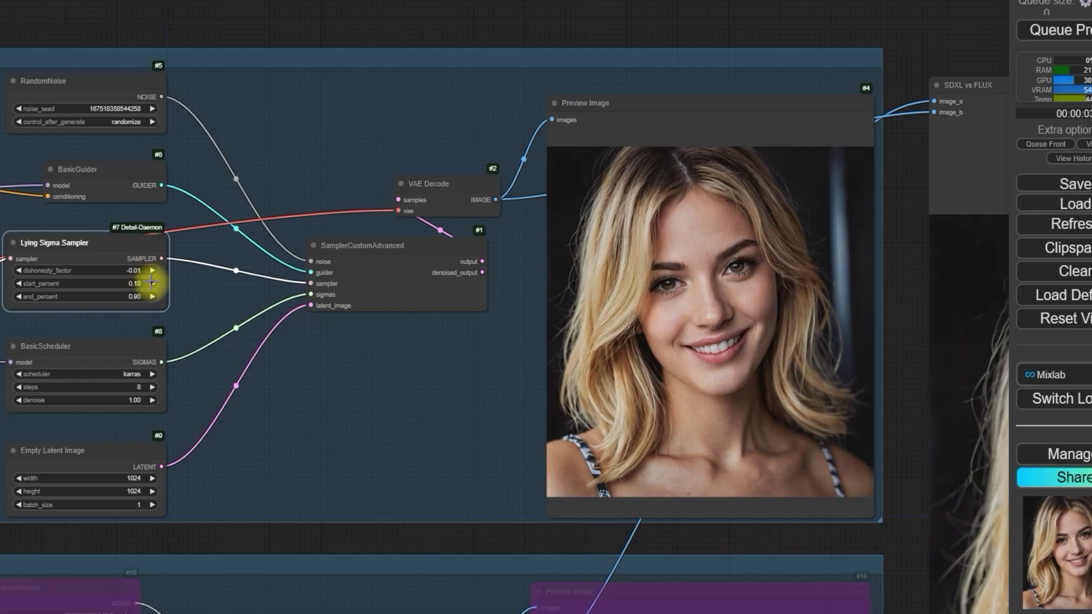
- Set dishonesty_factor to -0.04 and queue a new generation
scroll(780, 280, "up", 4)
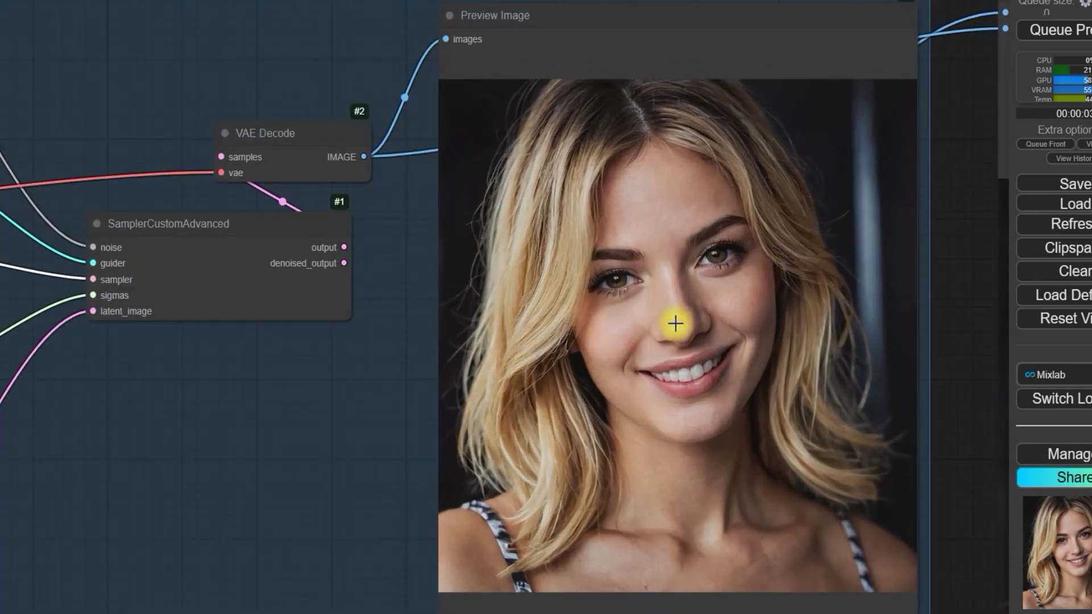
scroll(675, 324, "up", 5)
scroll(668, 320, "down", 2)
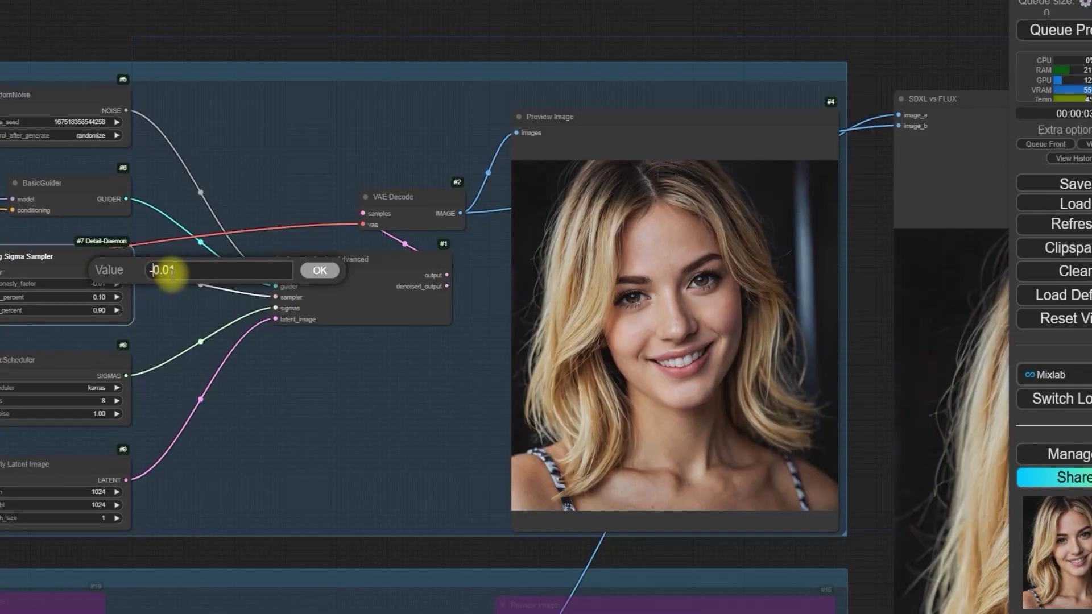
key("Return")
left_click(1050, 30)
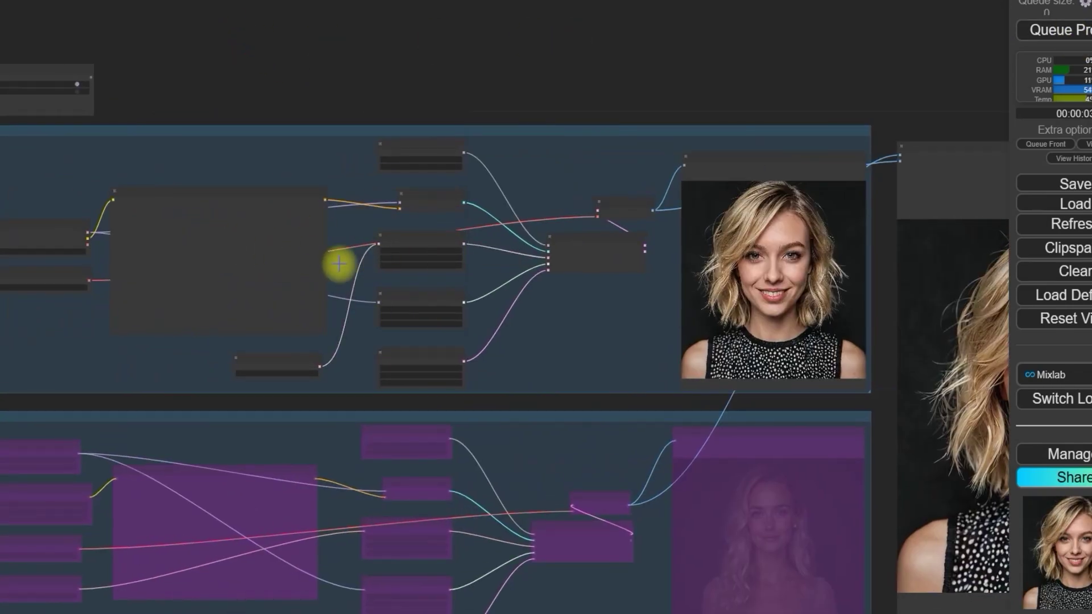
scroll(337, 261, "up", 3)
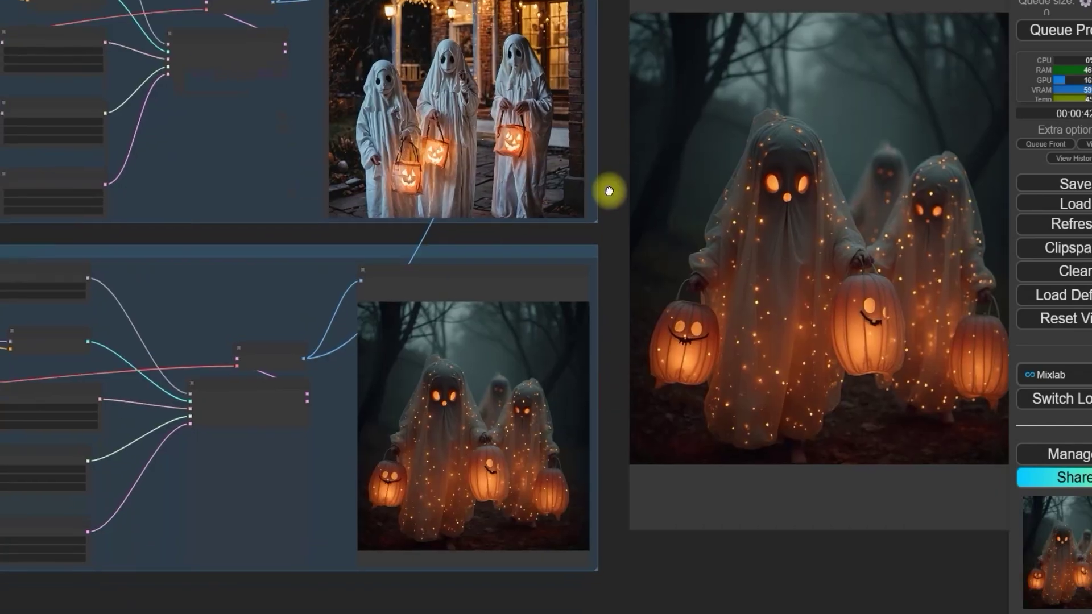
- Review the SDXL and FLUX ghost jack-o'-lantern comparison renders
scroll(609, 192, "up", 2)
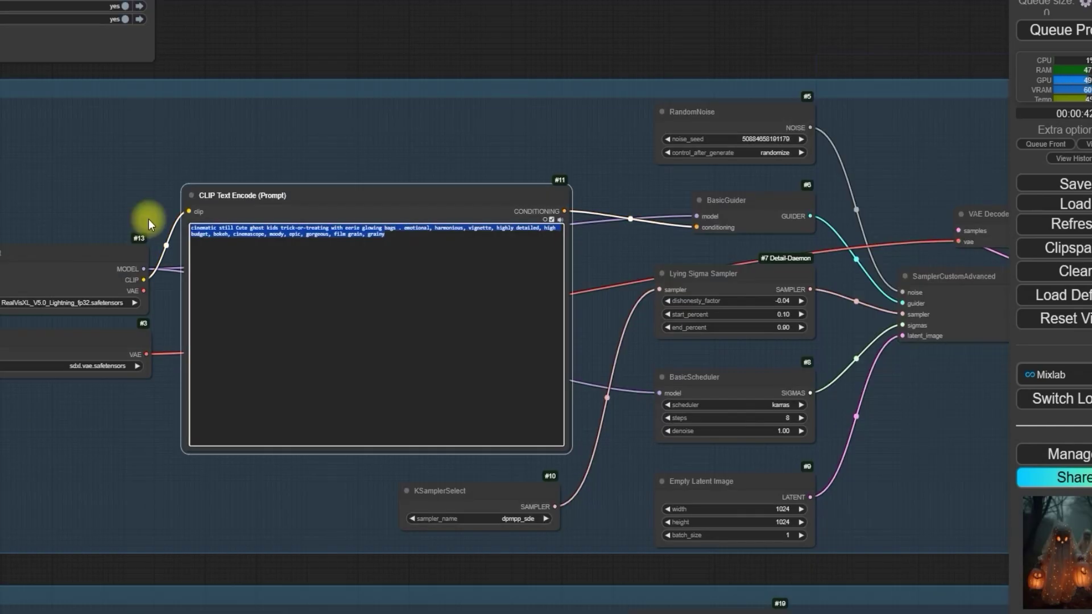
- Paste the rainforest crocodile prompt into SDXL CLIP Text Encode and highlight 'landscape of amazon rainforest'
type("extremely detailed, landscape of amazon rainforest, rainy weather, ultra realistic, perfect composition, vibrant, river, crocodile in water")
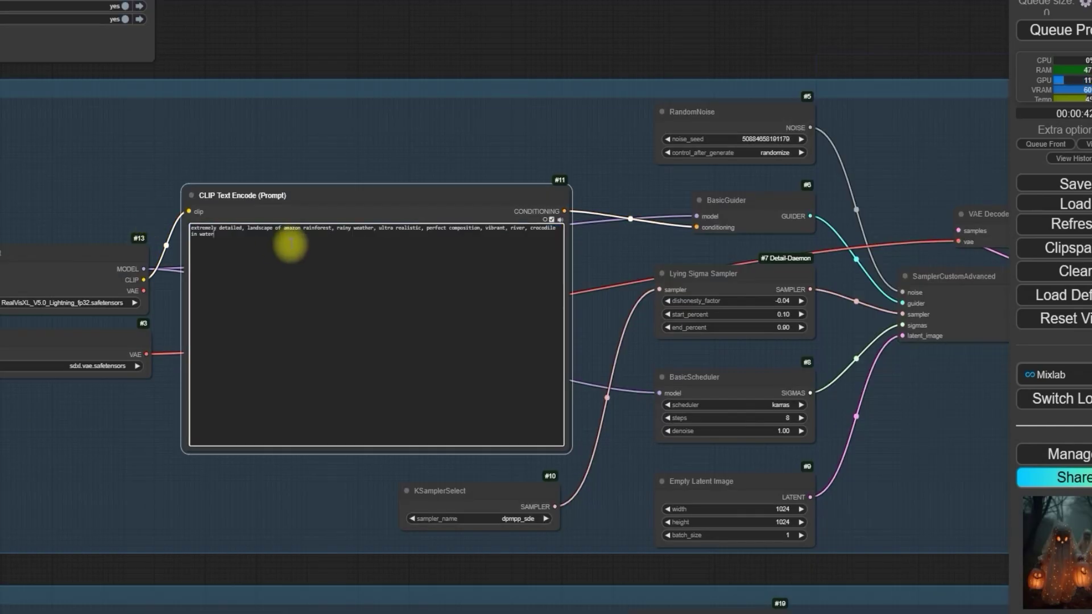
scroll(144, 206, "up", 3)
left_click(259, 249)
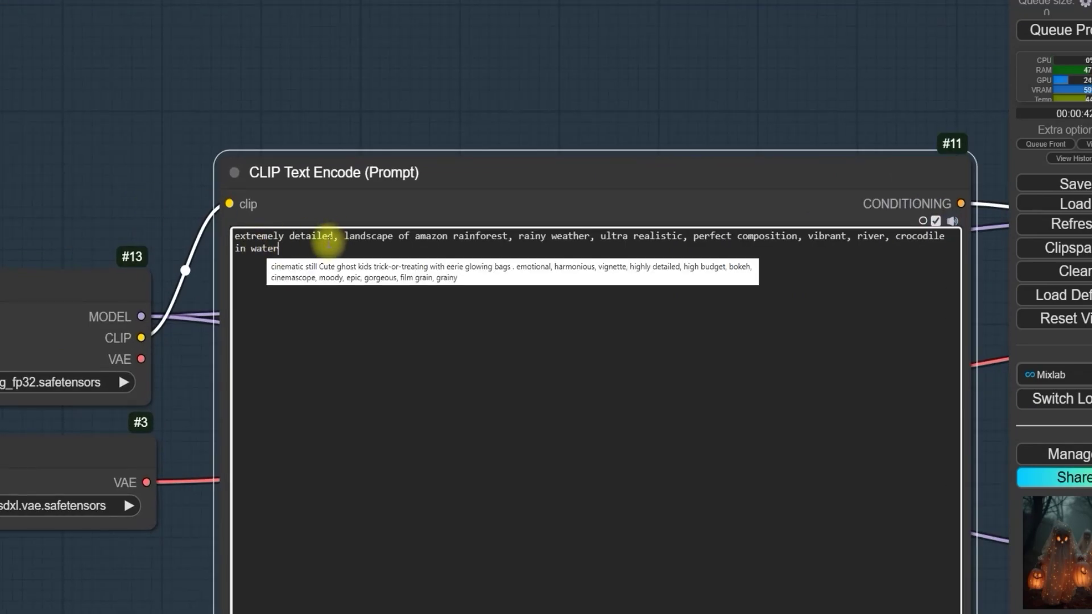
left_click(347, 236)
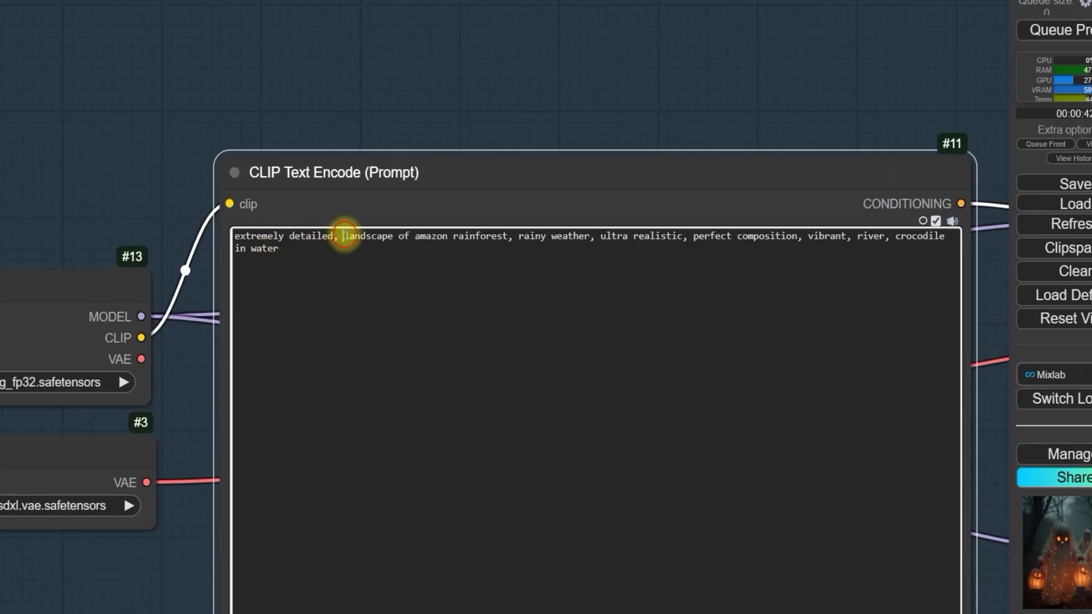
left_click_drag(348, 236, 504, 236)
left_click(509, 237)
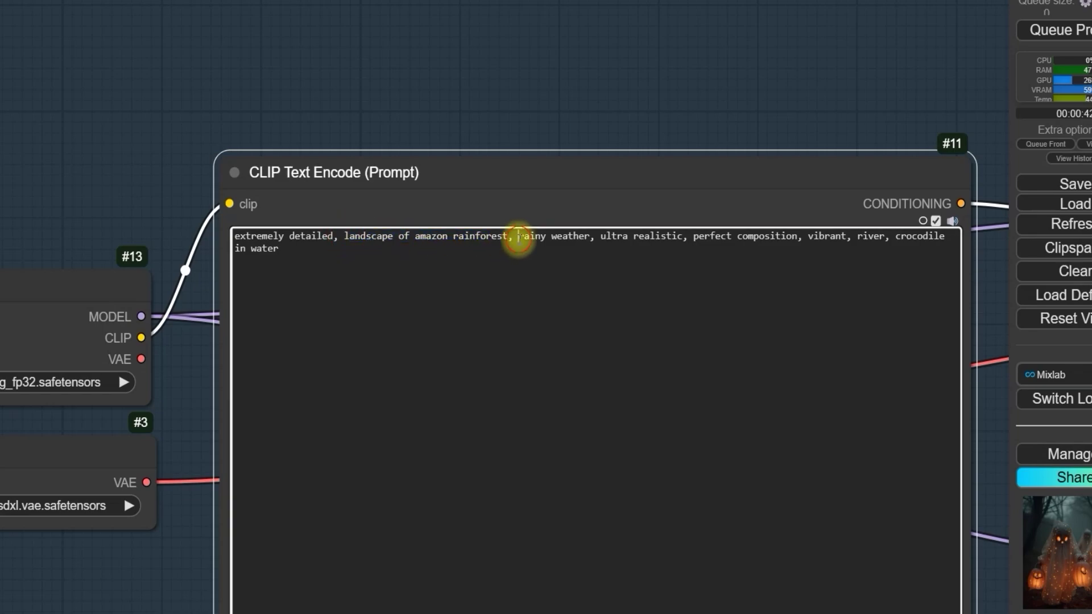
left_click_drag(398, 235, 476, 235)
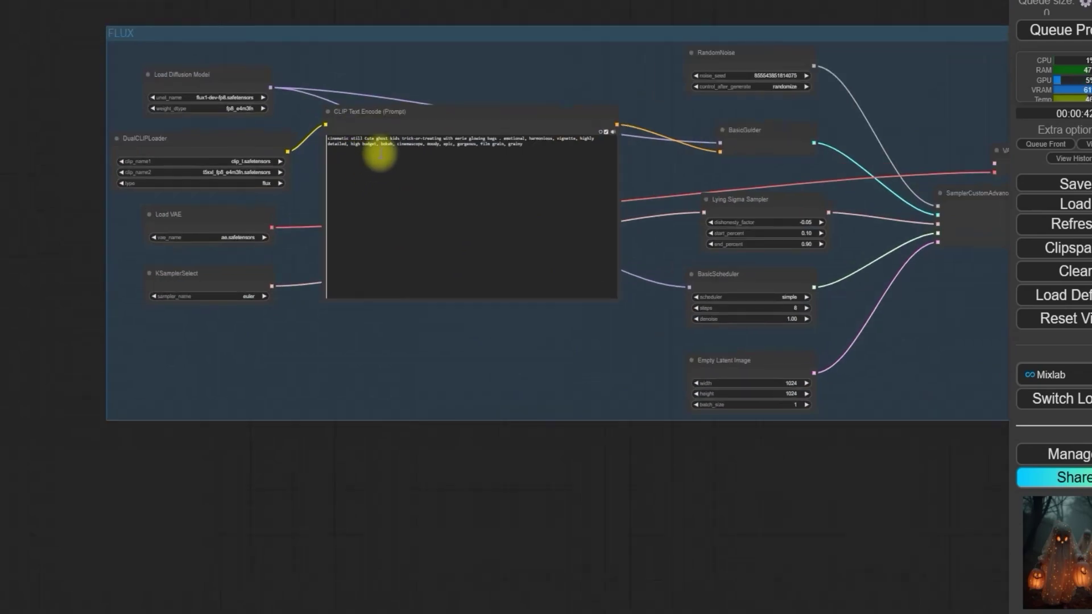
- Copy the whole prompt text via the right-click menu, then highlight 'amazon rainforest'
key("ctrl+a")
right_click(370, 151)
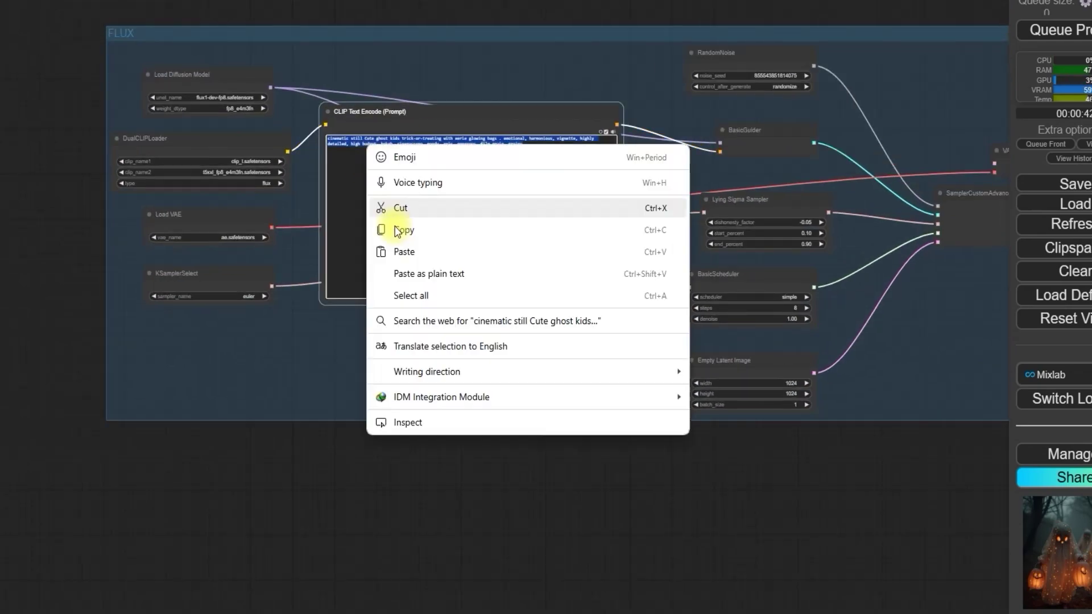
left_click(401, 254)
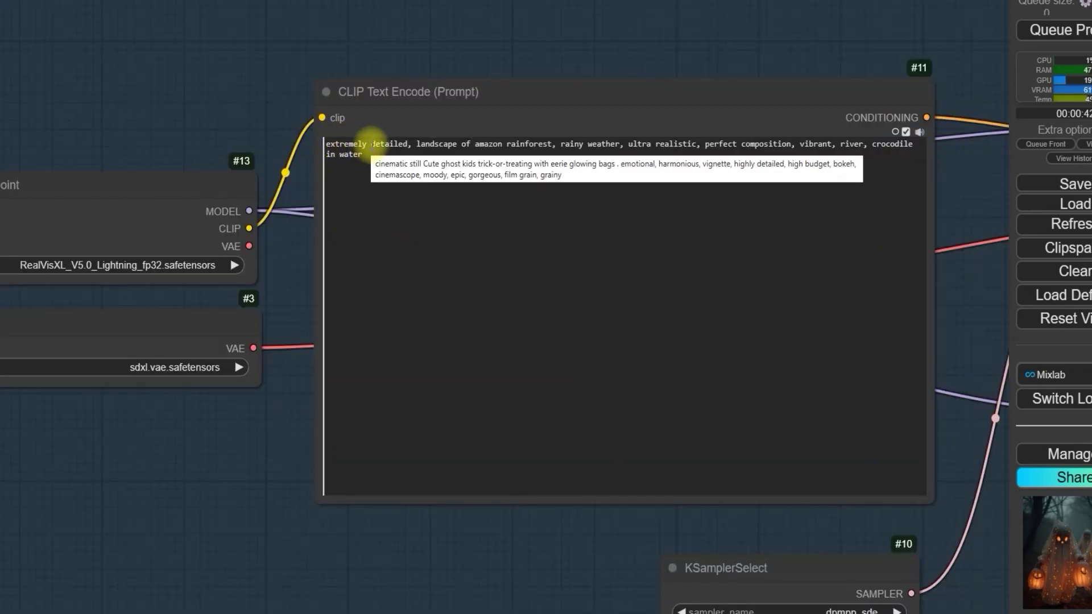
left_click(474, 147)
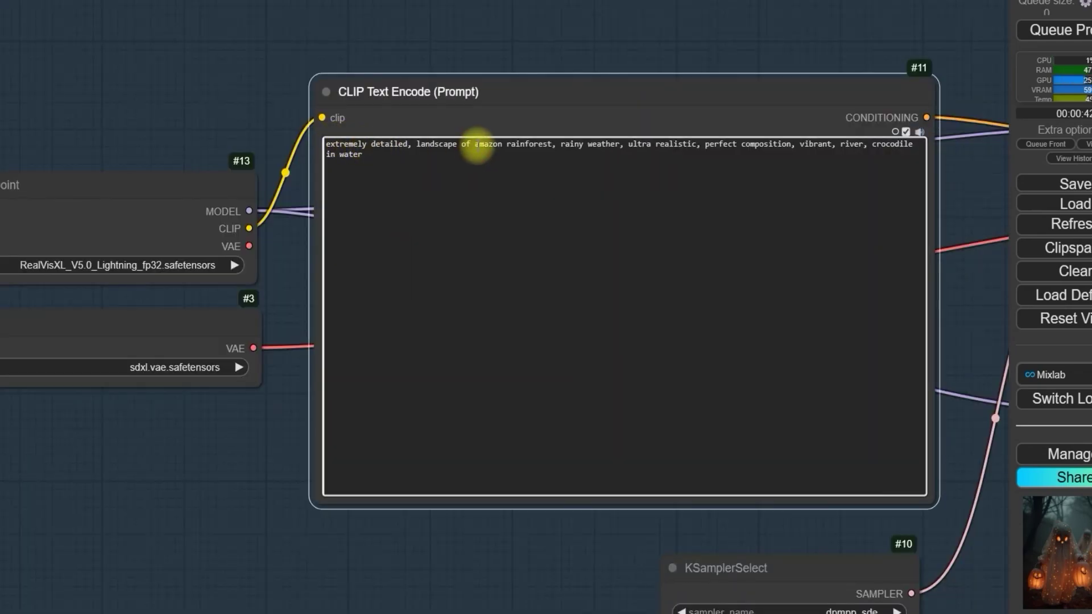
left_click_drag(477, 146, 555, 146)
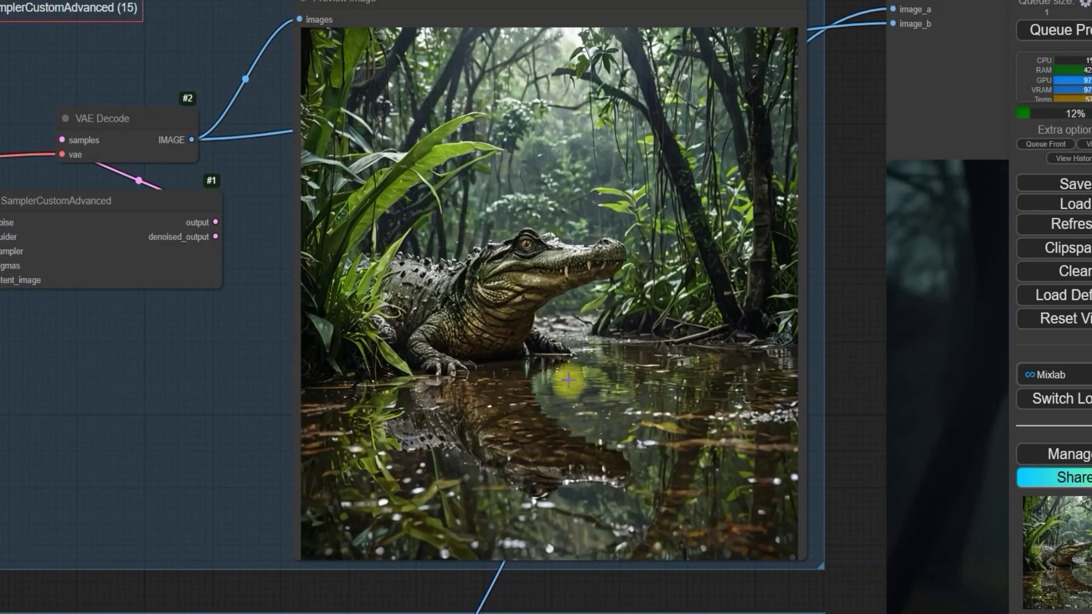
- Set the SDXL Lying Sigma Sampler's dishonesty factor to -0.05
scroll(525, 388, "up", 2)
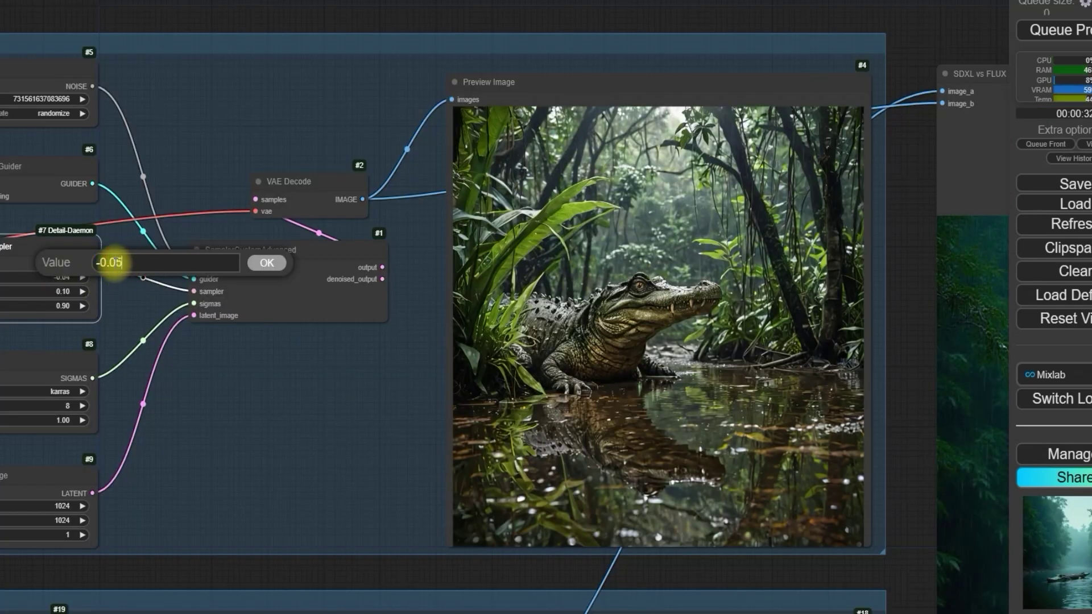
key("Return")
scroll(800, 320, "down", 1)
- Compare the SDXL and FLUX crocodile renders in the SDXL vs FLUX image comparer node
left_click_drag(800, 319, 434, 383)
scroll(459, 385, "down", 2)
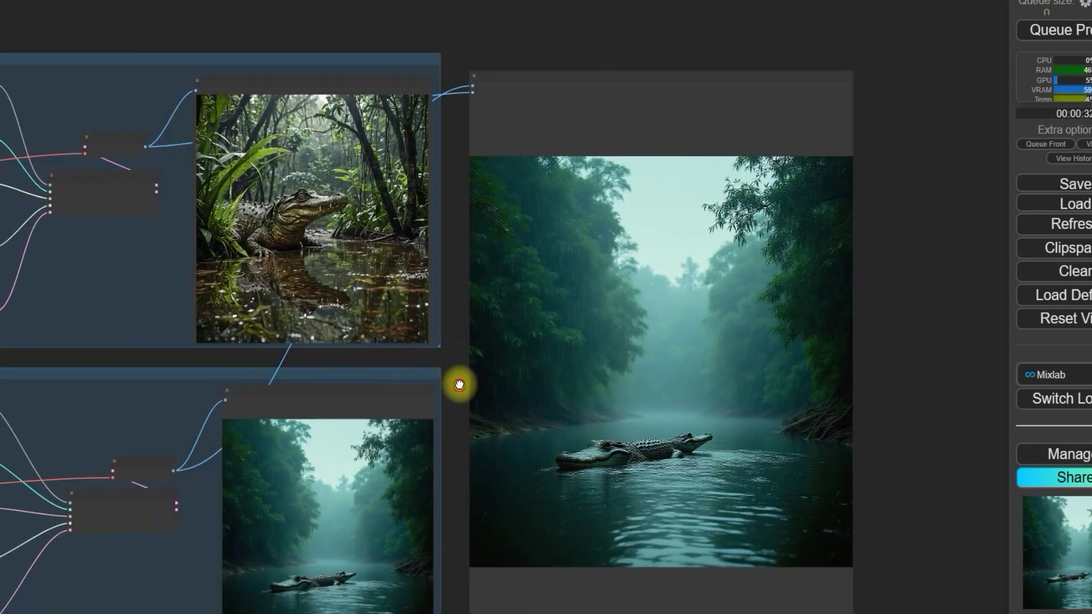
scroll(459, 385, "up", 6)
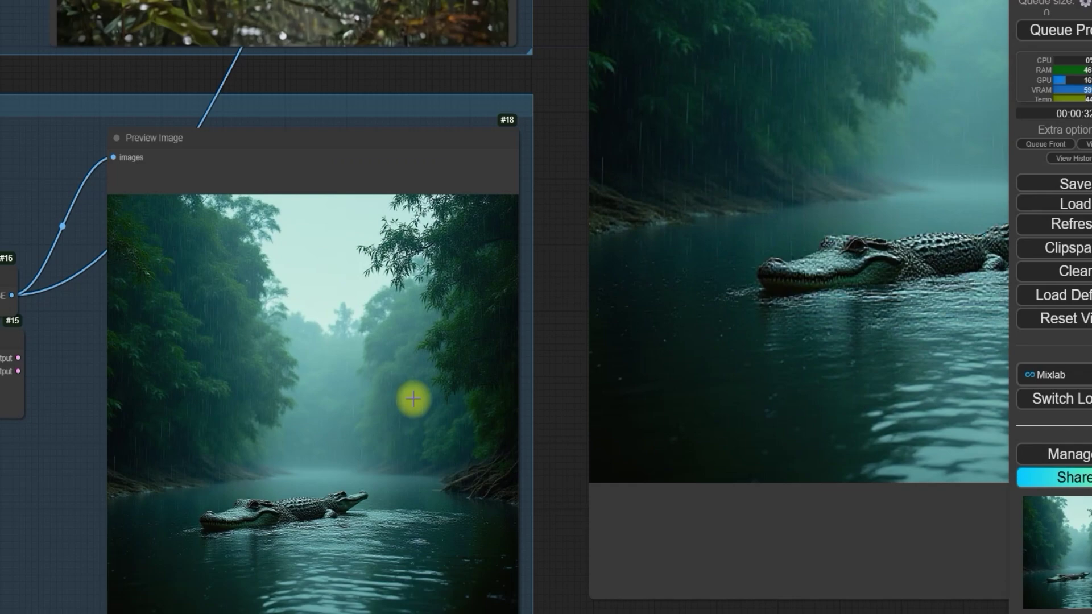
scroll(413, 399, "down", 2)
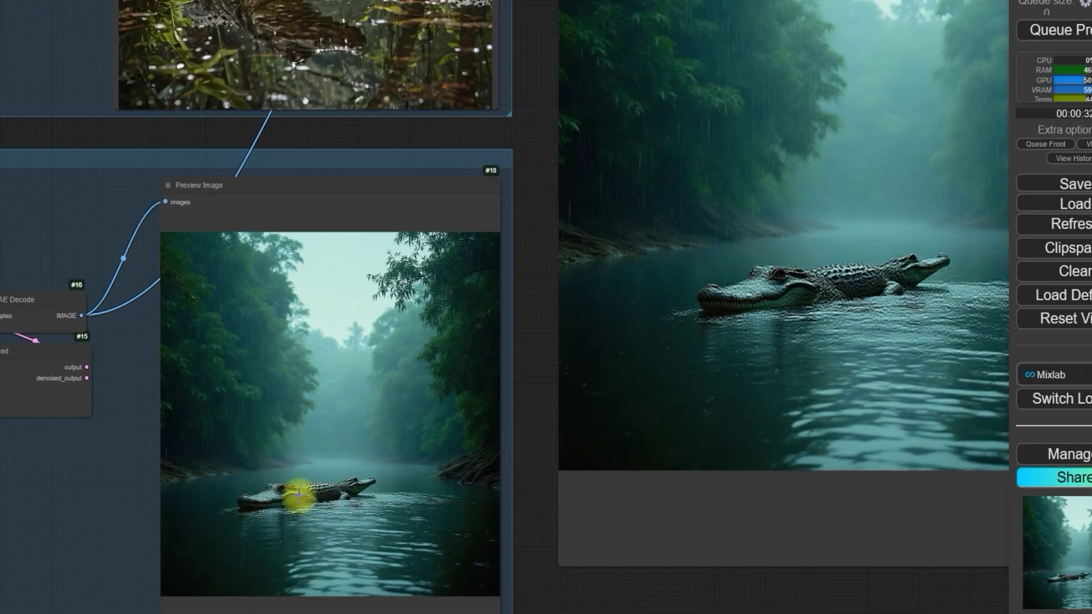
scroll(310, 496, "down", 5)
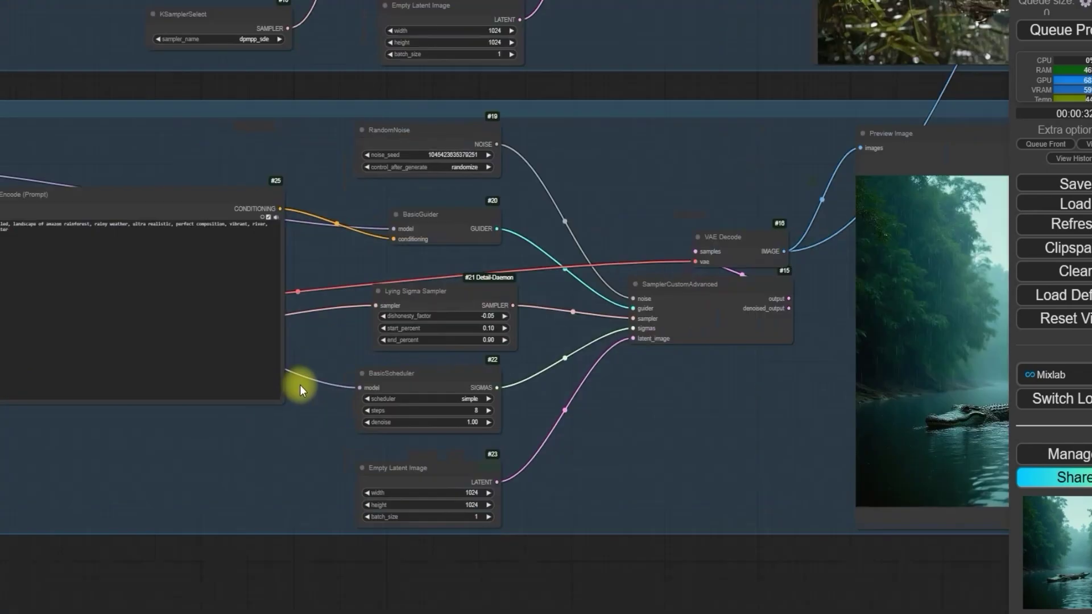
- Enter 2 in the scheduler's step count field
scroll(367, 392, "up", 7)
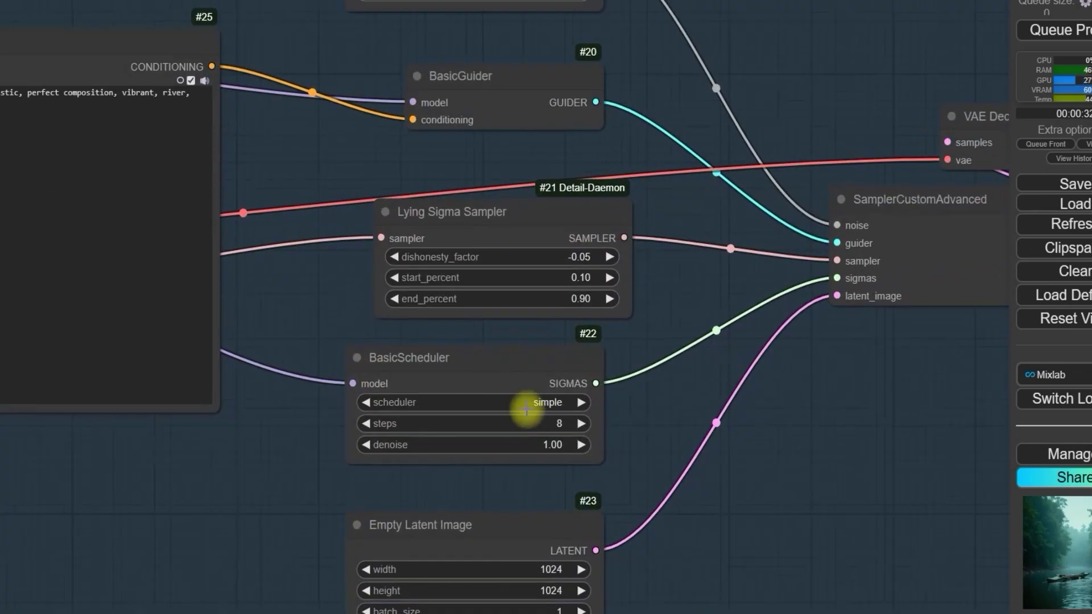
left_click(546, 425)
type("2")
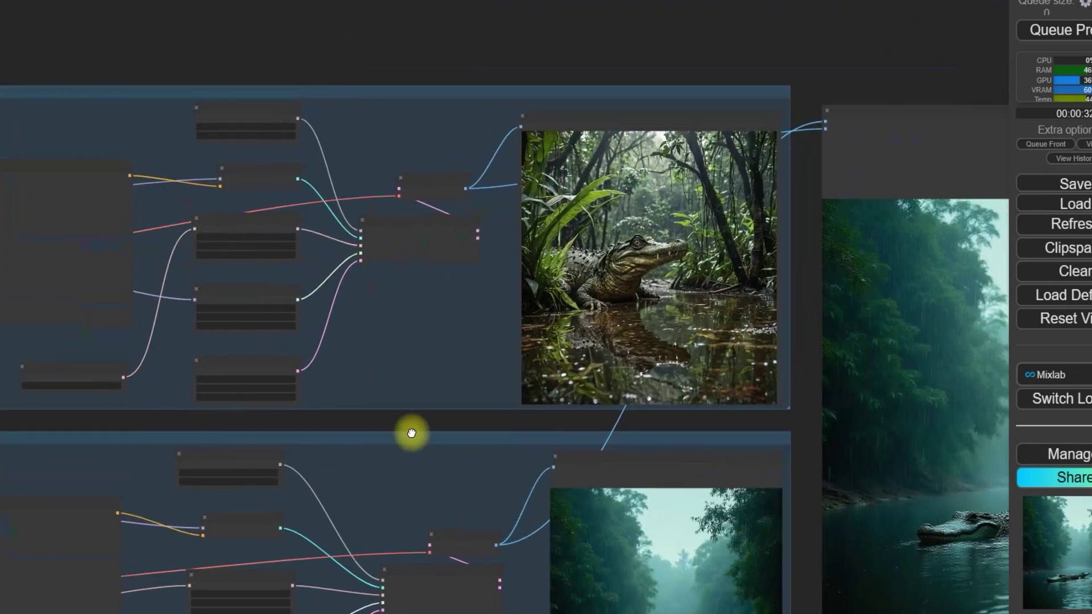
- Bring up the context menu of the FLUX group's Lying Sigma Sampler node
scroll(250, 238, "up", 6)
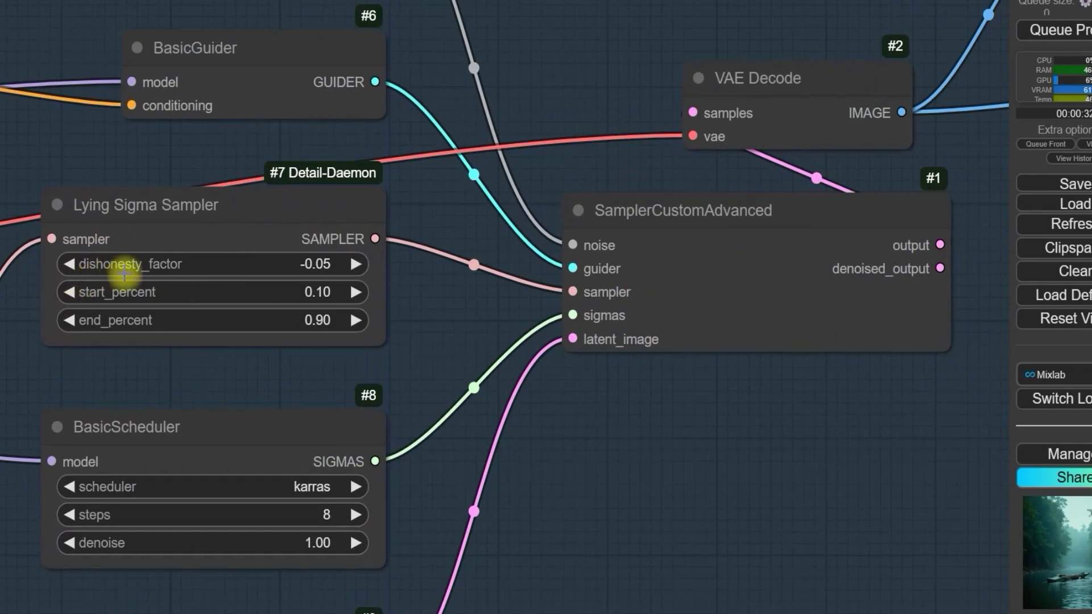
scroll(341, 275, "down", 10)
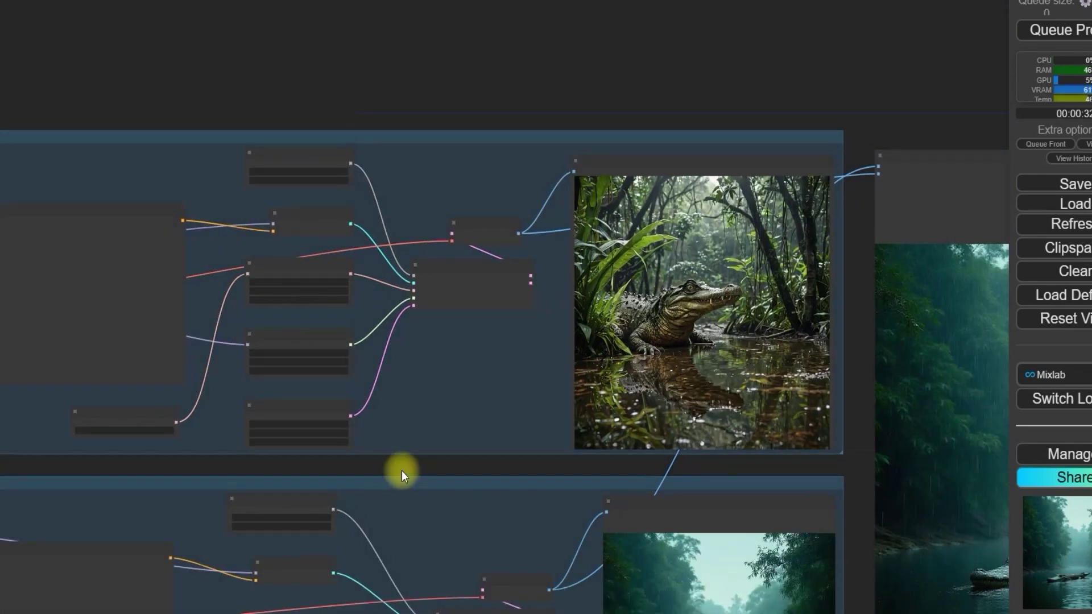
left_click_drag(321, 576, 414, 321)
scroll(415, 405, "up", 12)
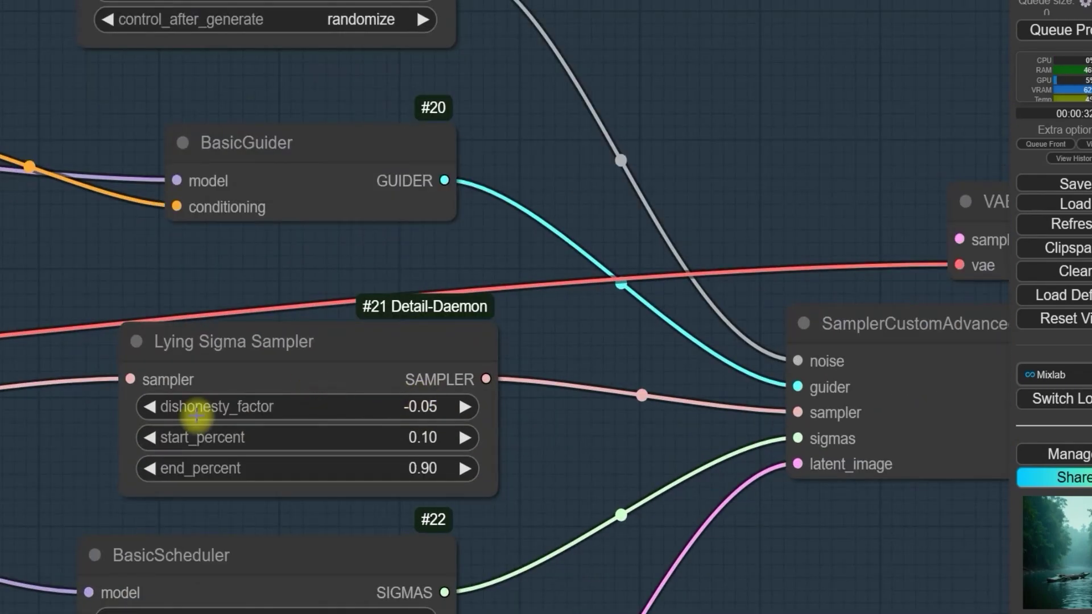
right_click(279, 354)
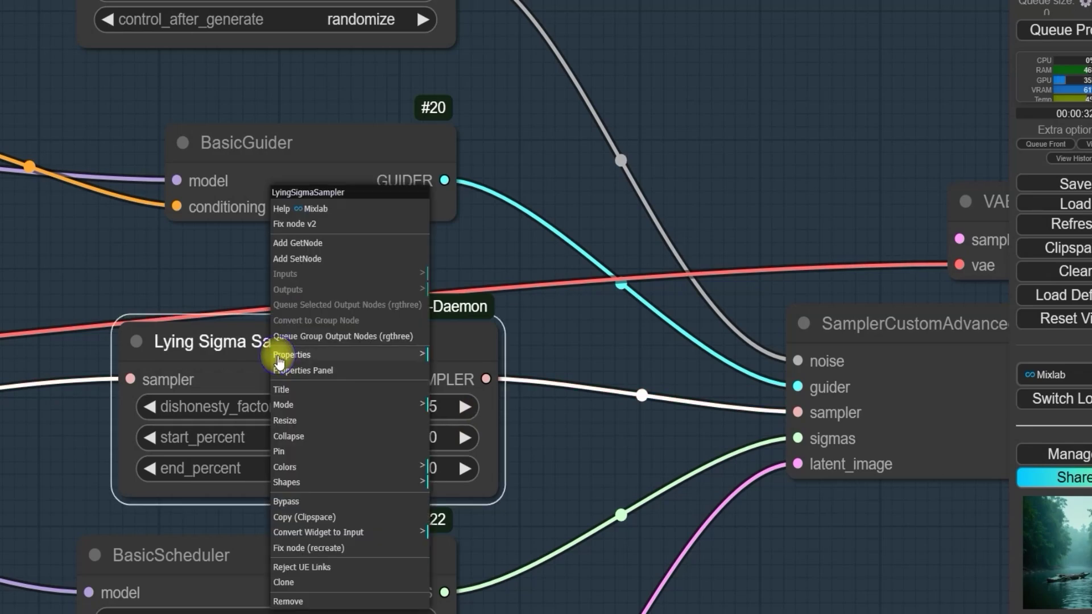
- Bypass the FLUX group's Lying Sigma Sampler node
left_click(299, 500)
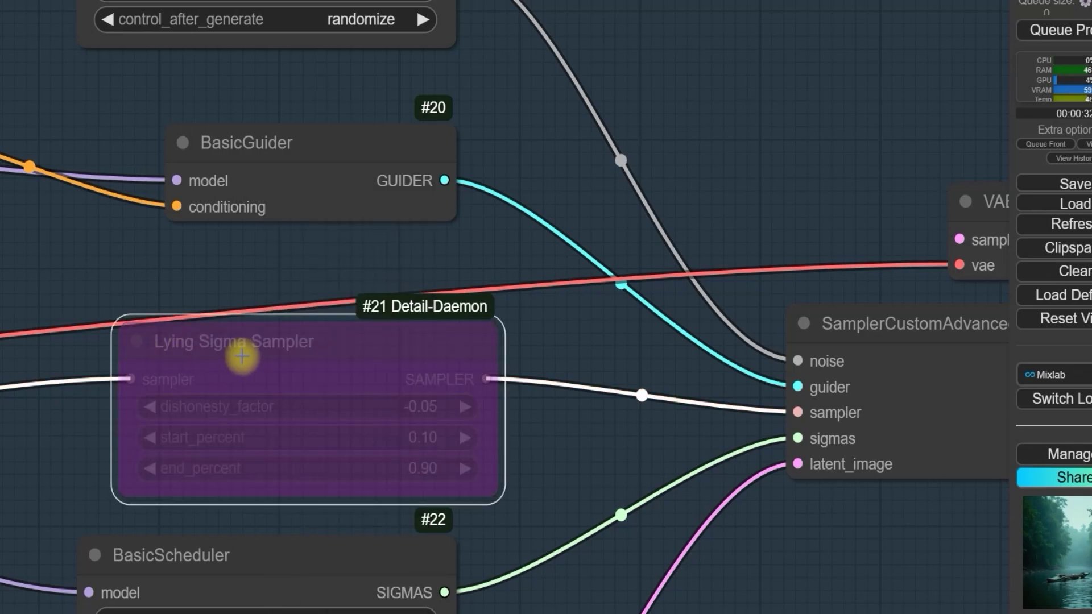
scroll(242, 357, "down", 12)
scroll(394, 526, "down", 4)
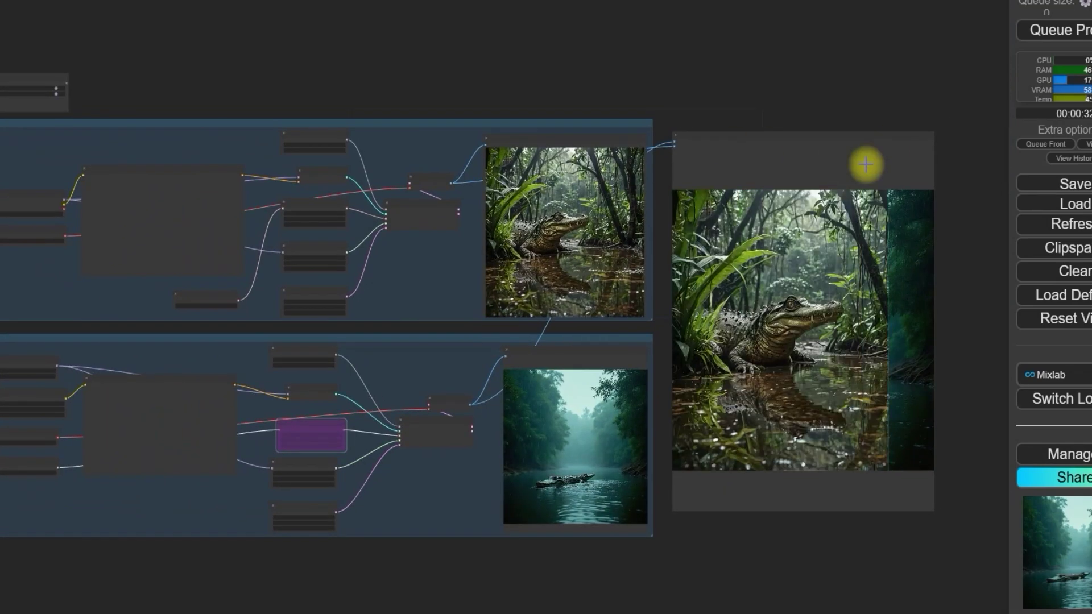
- Queue a new run and zoom in on the fresh rainforest crocodile previews
left_click(1055, 33)
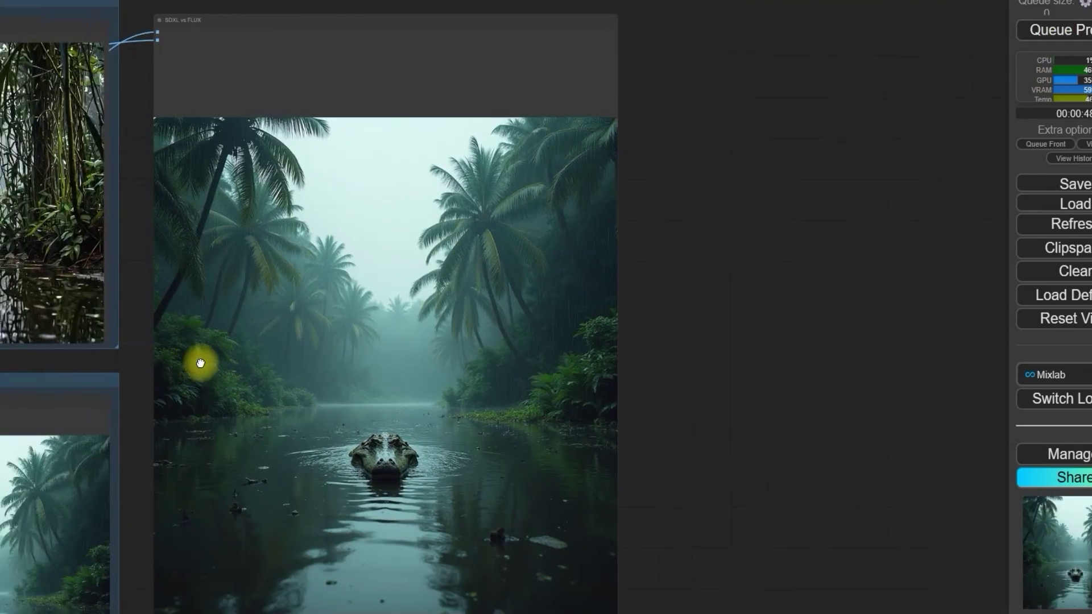
scroll(461, 260, "up", 6)
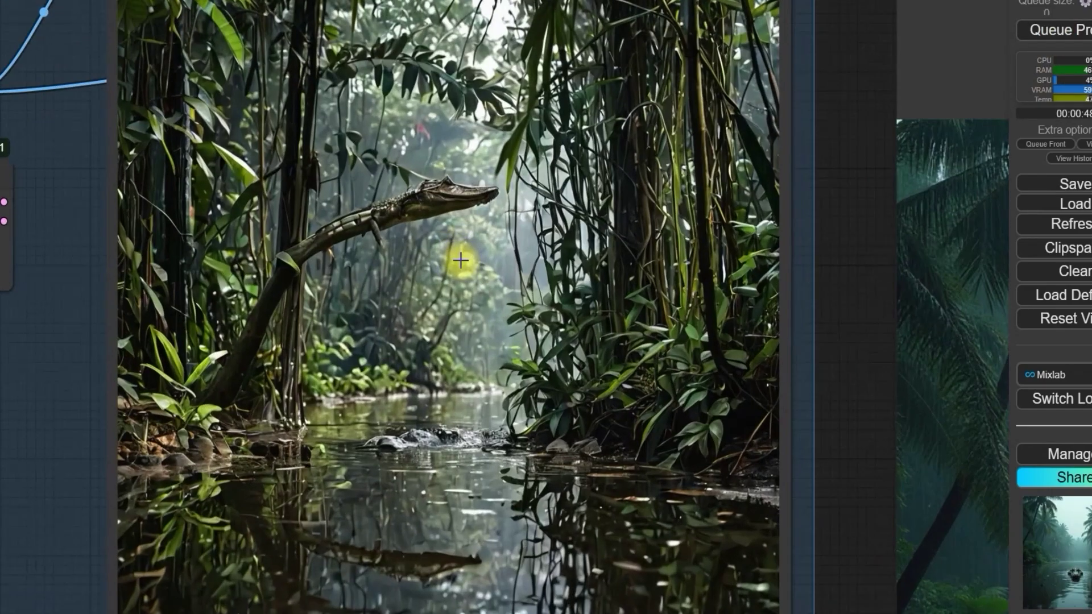
scroll(371, 281, "down", 5)
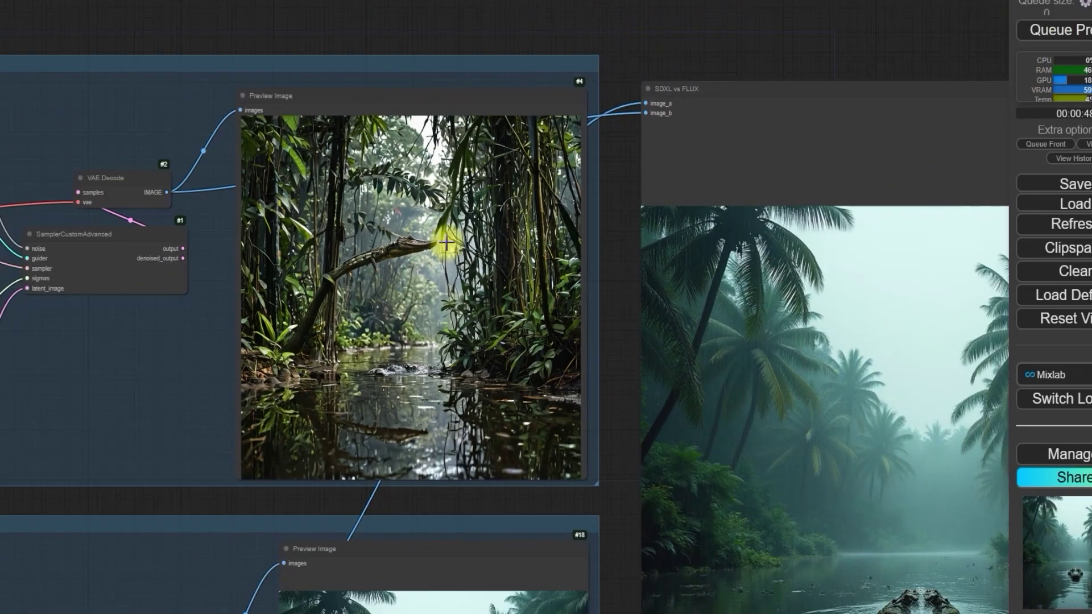
scroll(446, 244, "down", 5)
scroll(446, 243, "up", 8)
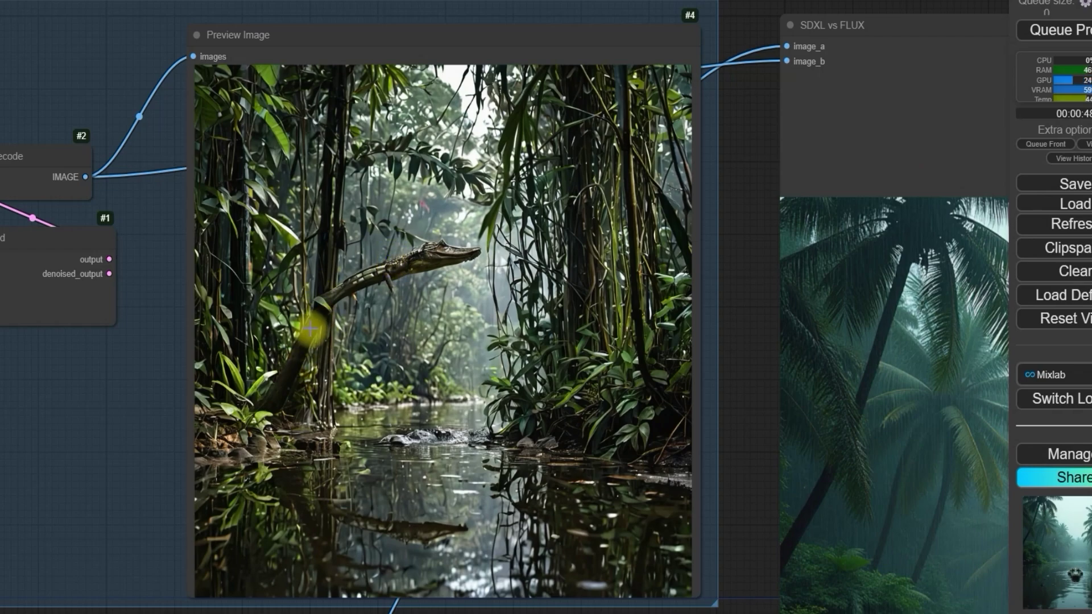
scroll(348, 324, "down", 1)
scroll(348, 325, "down", 2)
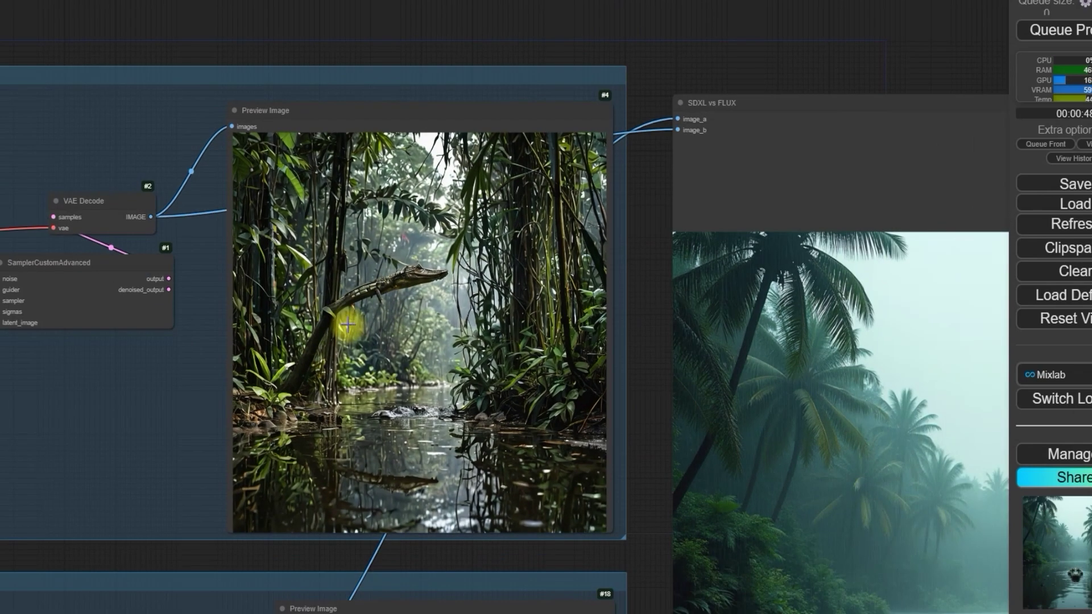
scroll(347, 324, "up", 1)
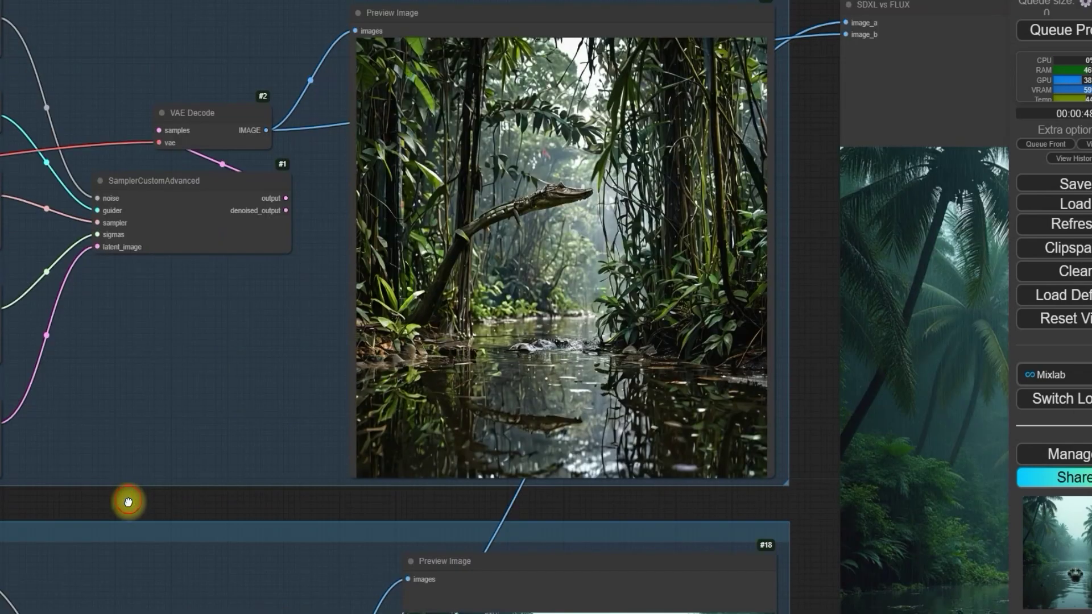
left_click_drag(127, 500, 288, 395)
scroll(228, 353, "up", 8)
left_click(165, 299)
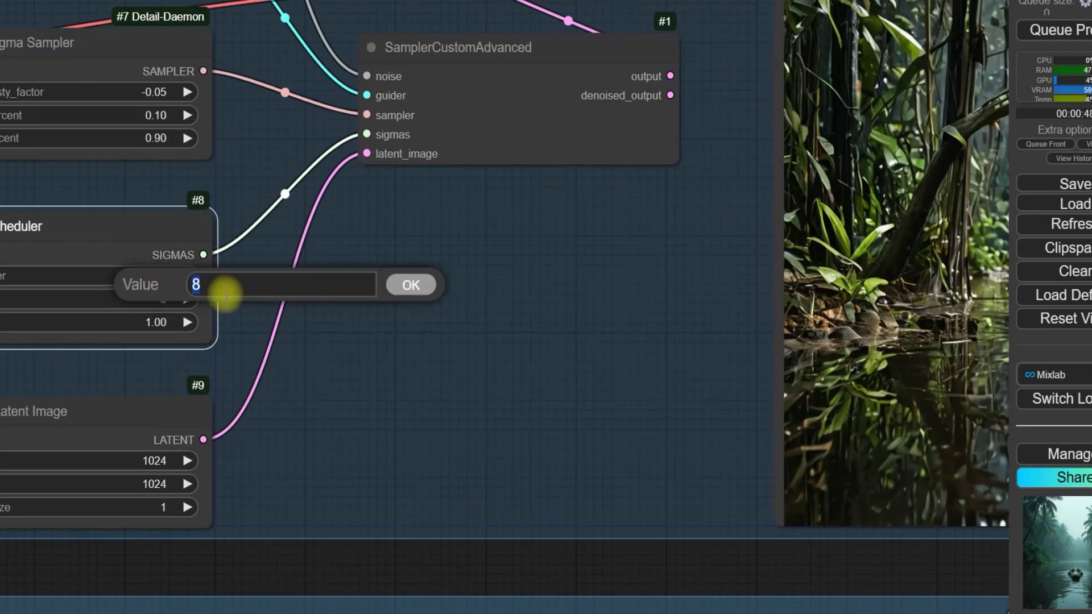
key("Return")
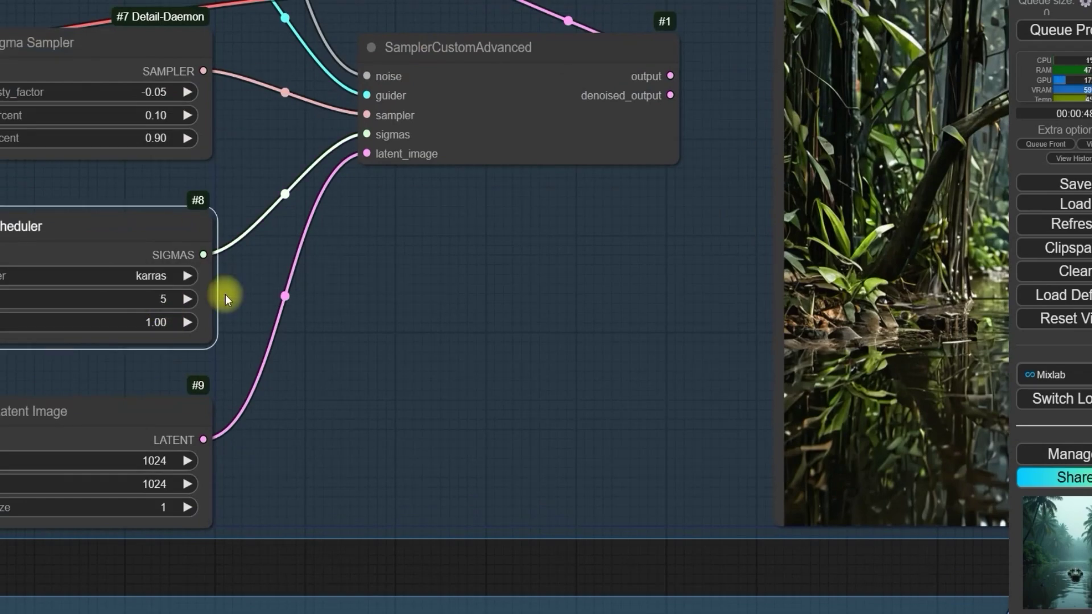
left_click(1059, 30)
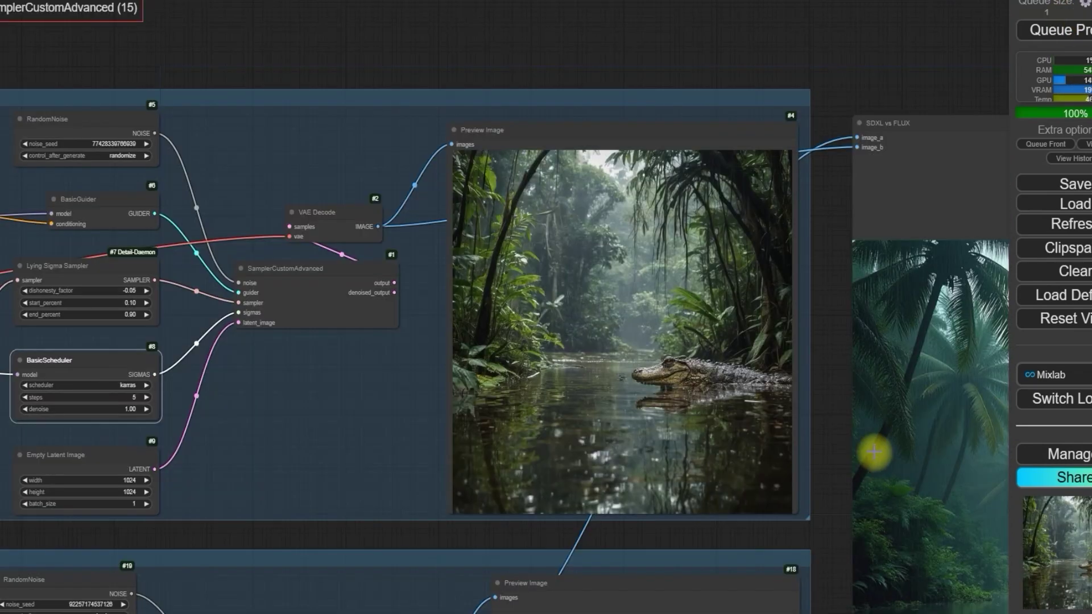
left_click_drag(834, 438, 801, 370)
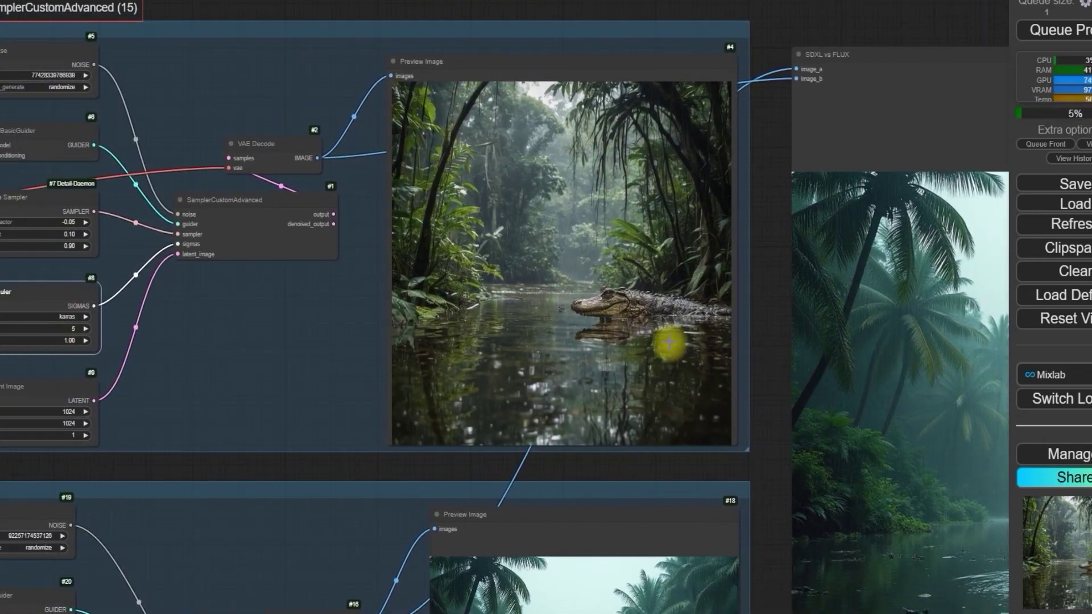
left_click_drag(658, 341, 171, 221)
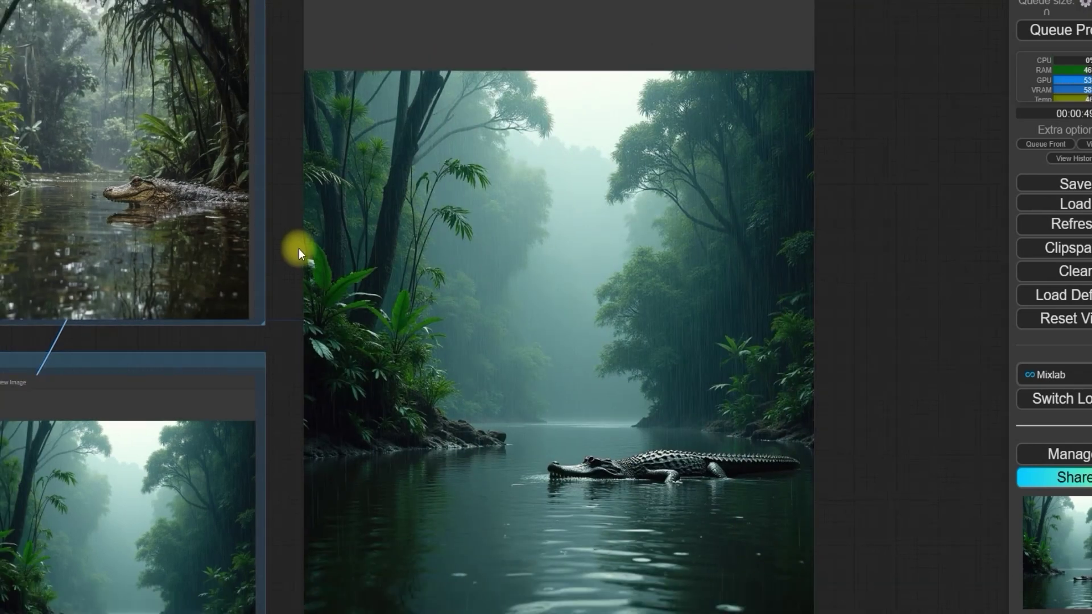
scroll(293, 246, "down", 3)
left_click_drag(293, 247, 434, 275)
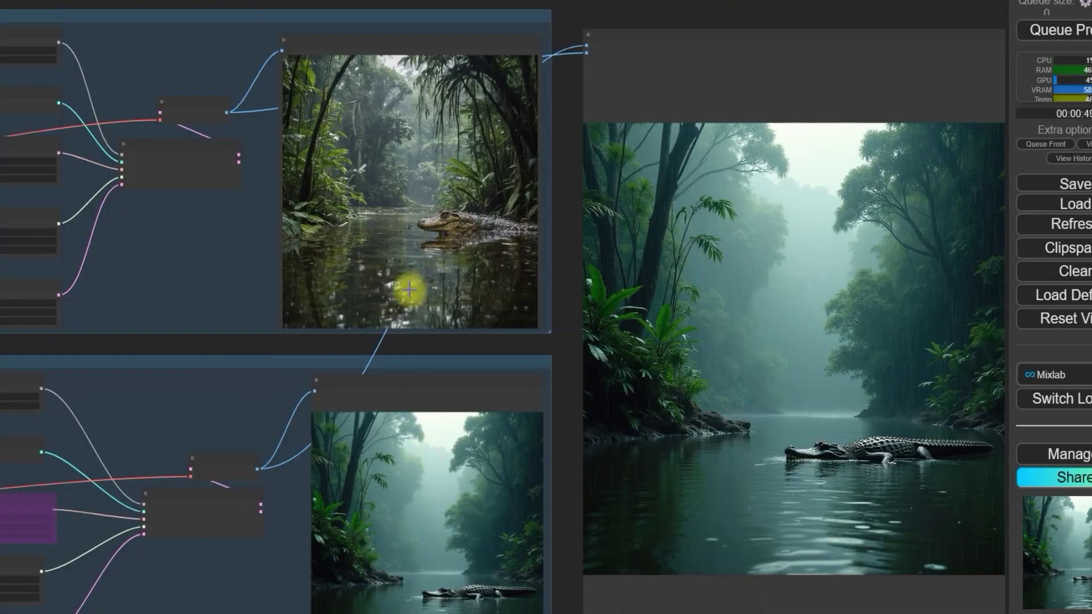
scroll(404, 228, "up", 5)
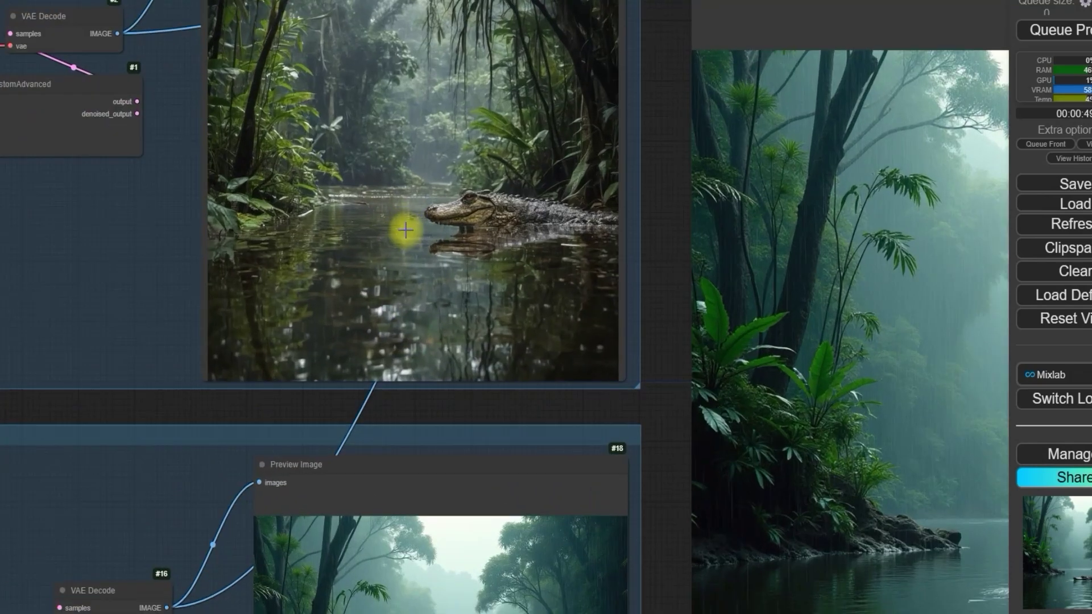
scroll(406, 230, "down", 4)
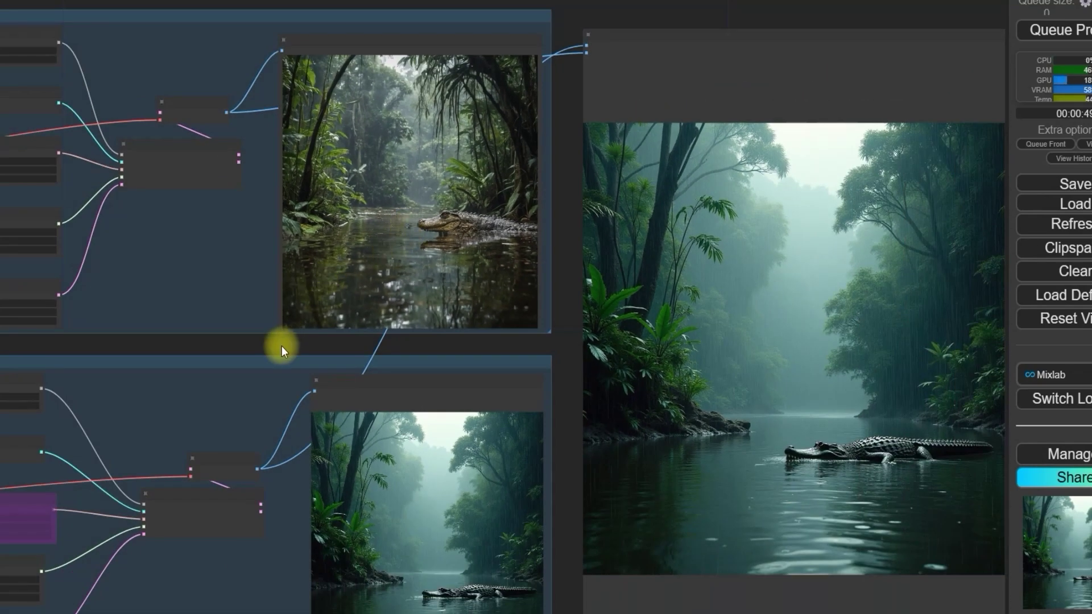
mouse_move(274, 357)
left_mouse_down()
mouse_move(334, 409)
mouse_move(261, 355)
mouse_move(277, 348)
left_mouse_up()
scroll(434, 261, "up", 3)
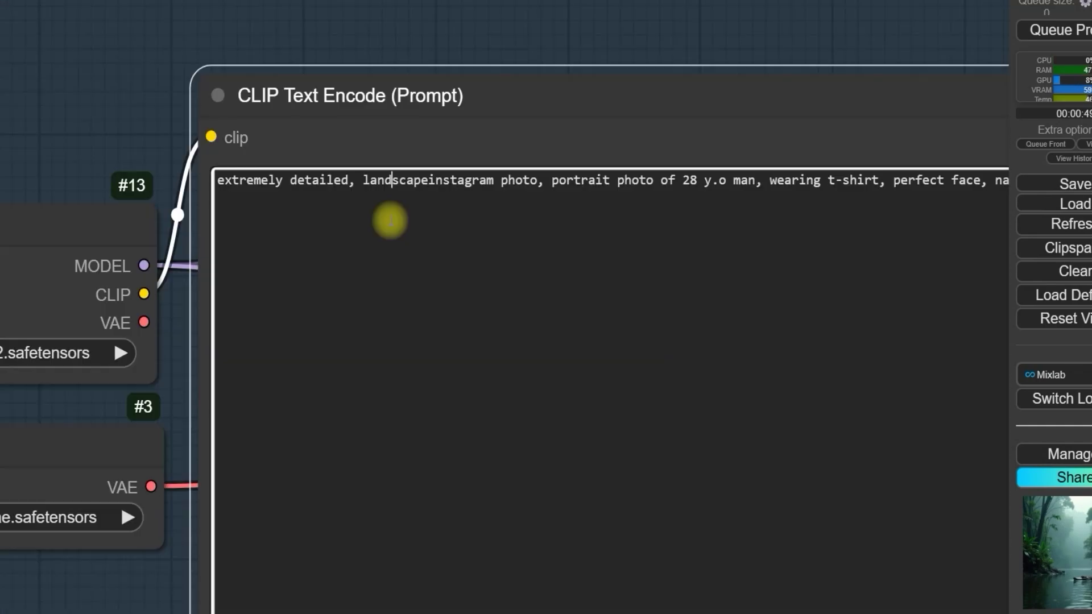
- Replace the SDXL landscape prompt with the pasted 28 y.o man t-shirt portrait prompt
key("ctrl+a")
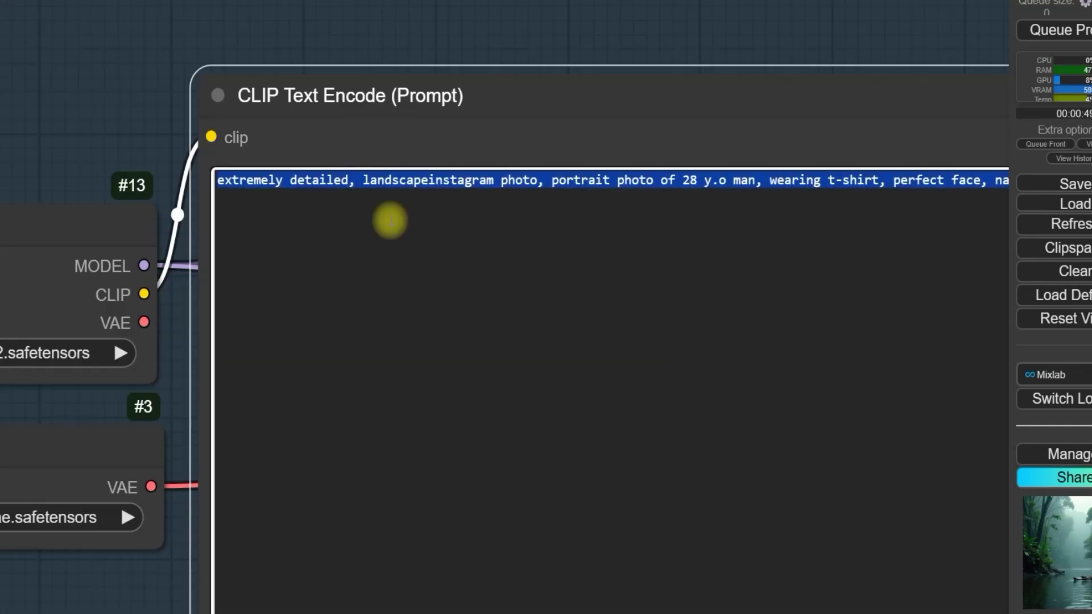
type("instagram photo, portrait photo of 28 y.o man, wearing t-shirt, perfect face, natural skin, film grain")
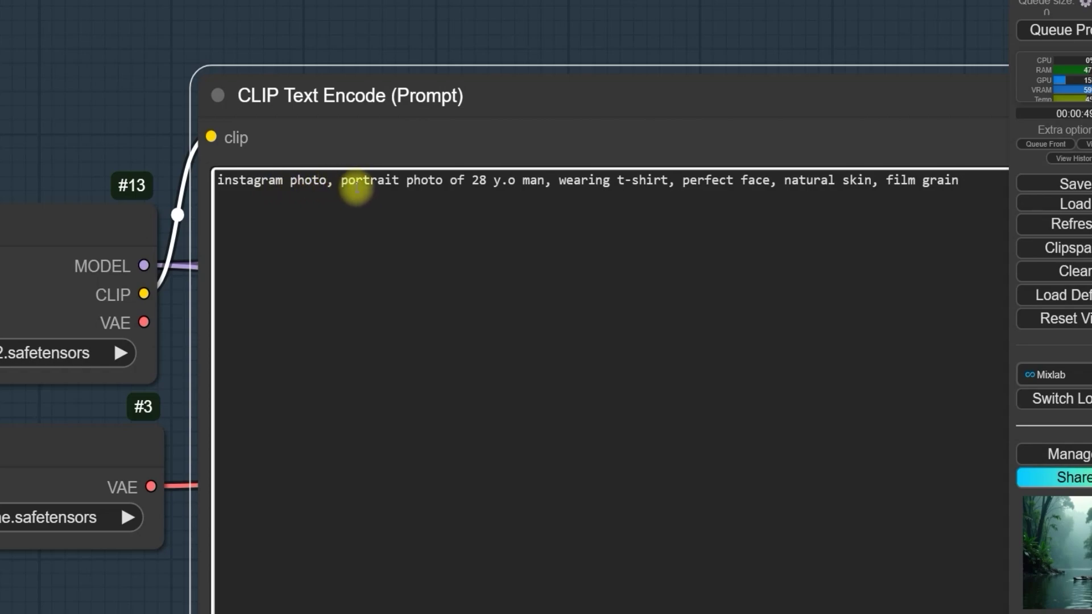
left_click_drag(342, 181, 426, 188)
left_click(457, 181)
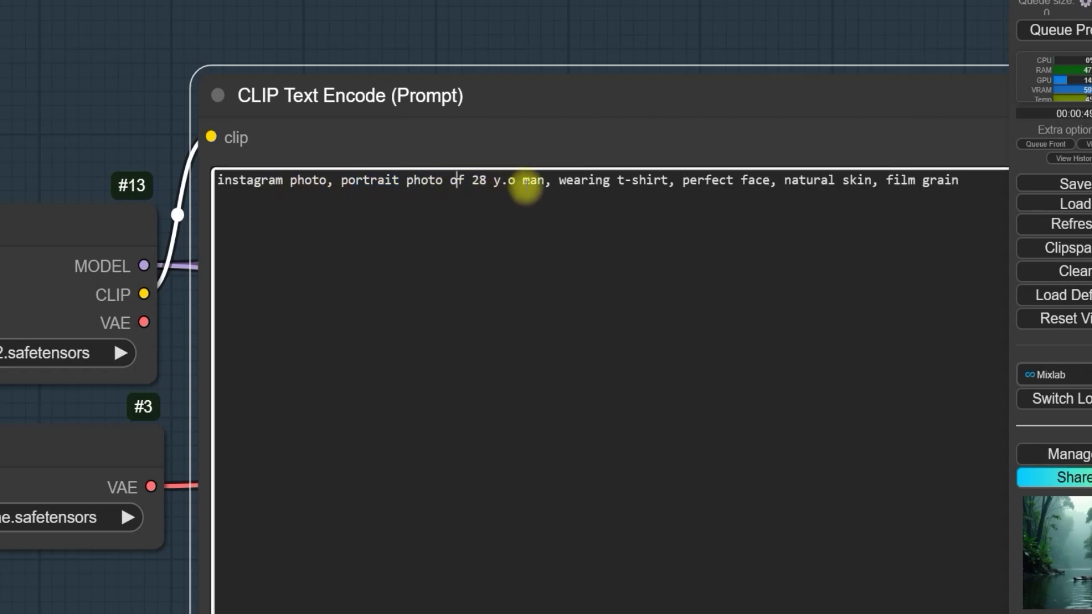
left_click(557, 182)
left_click_drag(557, 182, 667, 181)
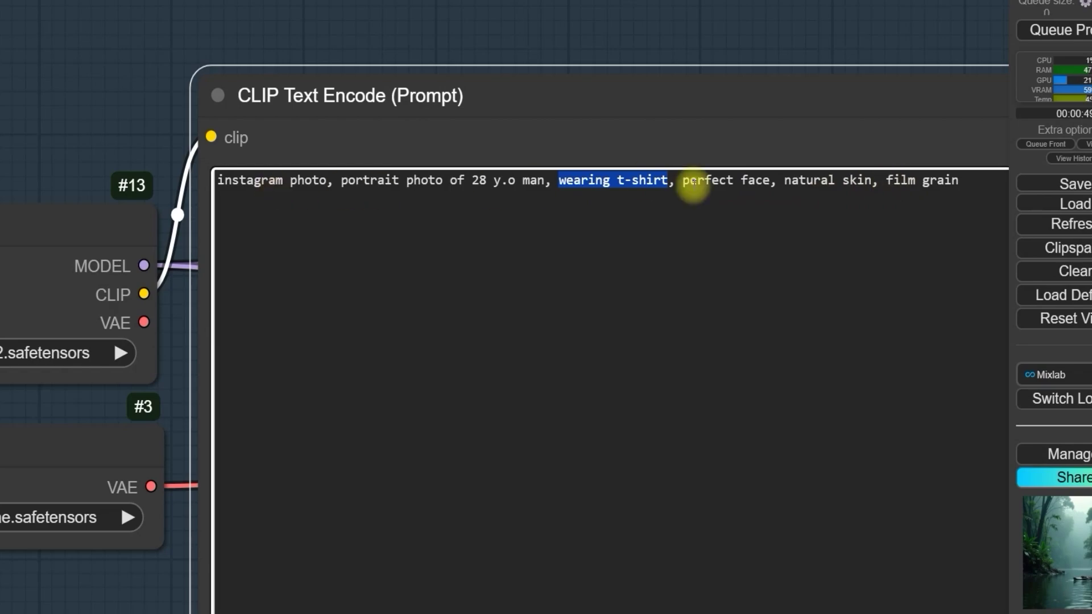
- Remove ', film grain' from the SDXL prompt and copy the finished prompt
left_click_drag(874, 182, 976, 182)
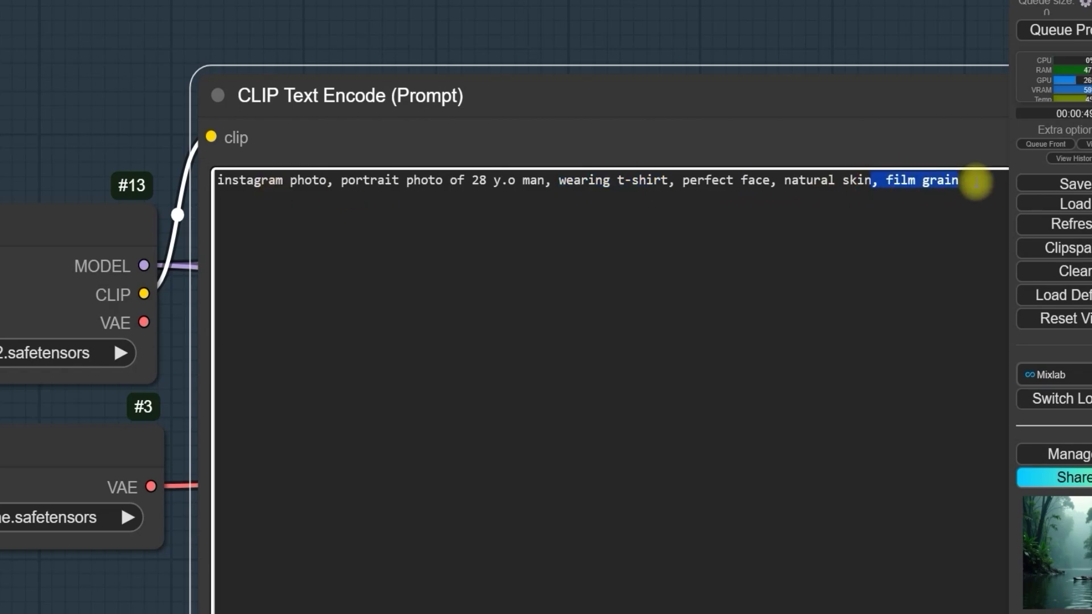
key("BackSpace")
key("ctrl+a")
scroll(188, 273, "down", 3)
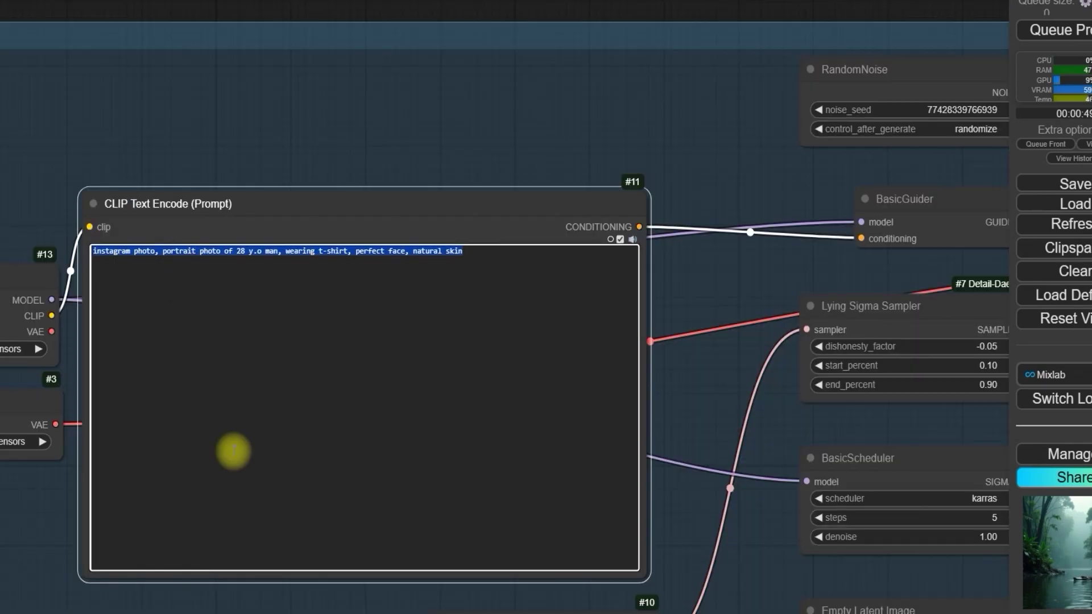
key("ctrl+c")
scroll(306, 61, "down", 2)
scroll(306, 72, "down", 3)
- Paste the portrait prompt over the FLUX CLIP Text Encode text and view both groups
scroll(512, 307, "up", 3)
left_click(500, 310)
key("ctrl+a")
key("ctrl+v")
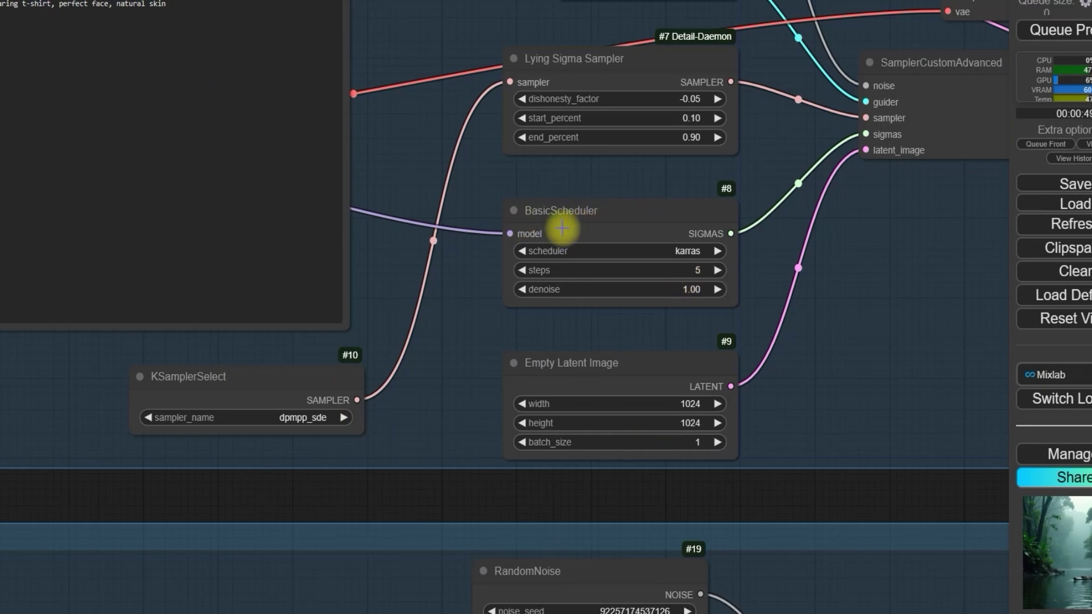
scroll(665, 286, "down", 8)
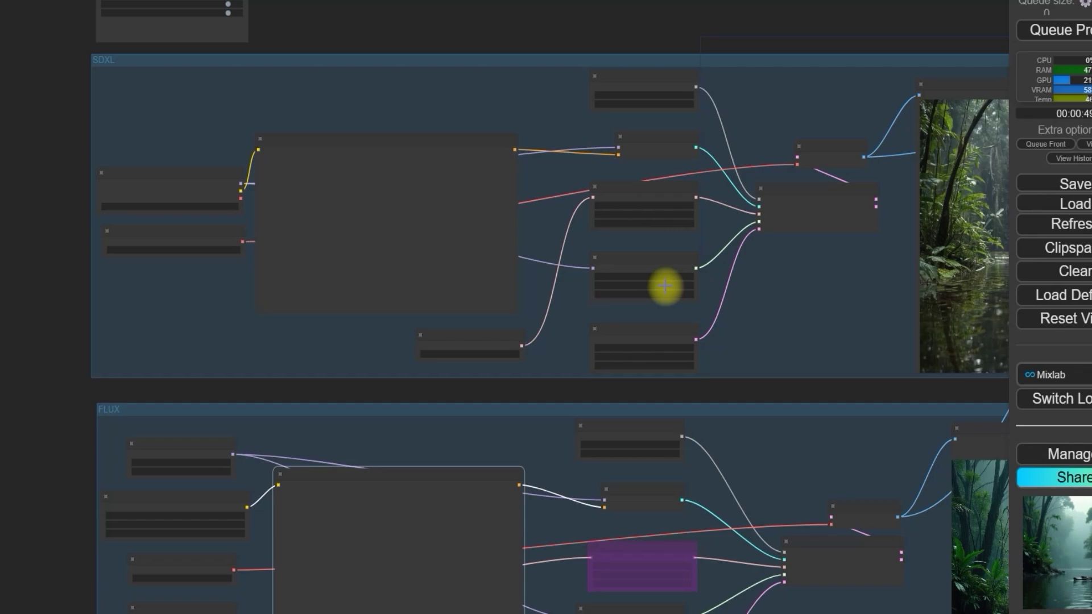
left_click_drag(699, 39, 419, 49)
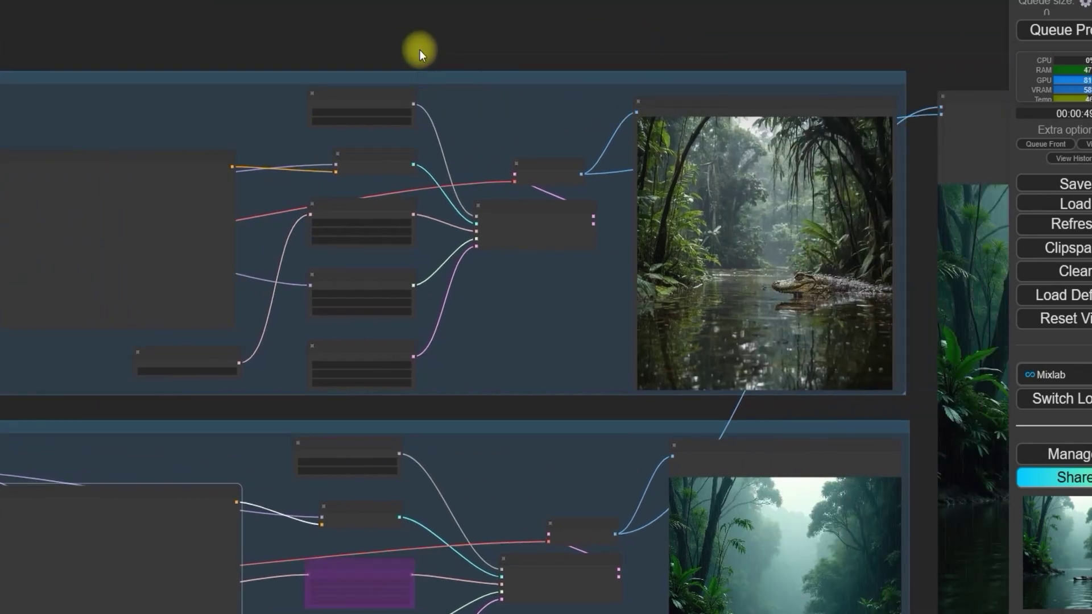
- Queue the portrait prompt and inspect the SDXL white t-shirt portrait while FLUX renders
left_click(1060, 40)
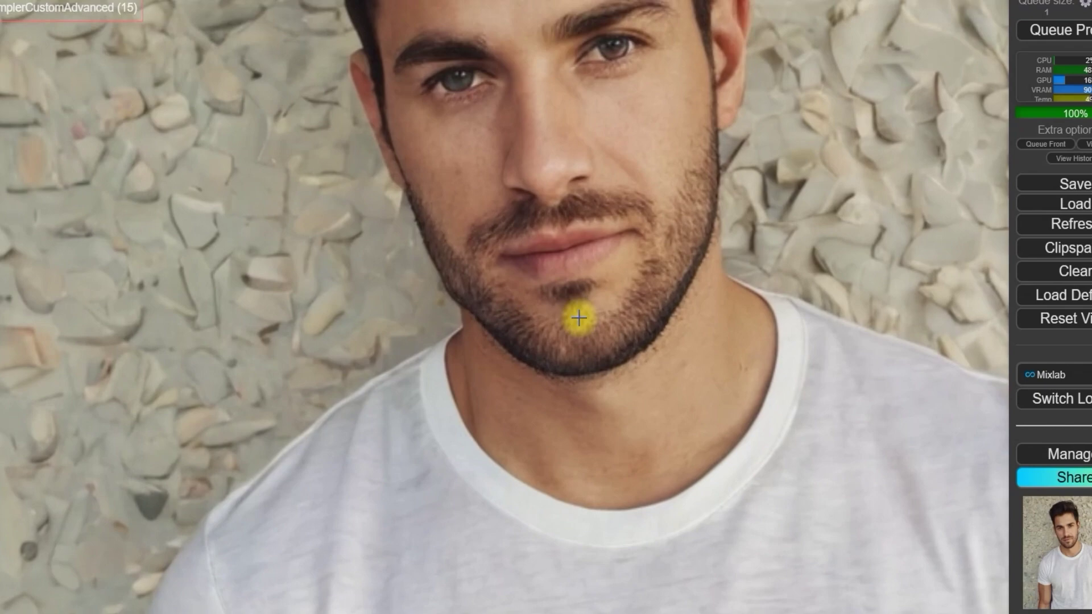
scroll(579, 318, "down", 4)
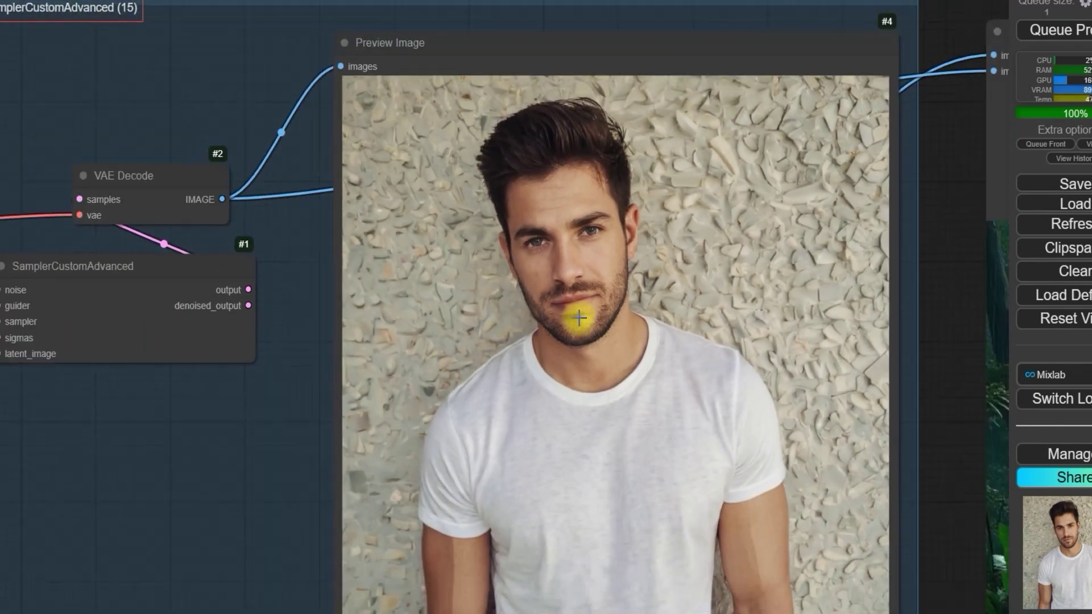
scroll(579, 318, "down", 2)
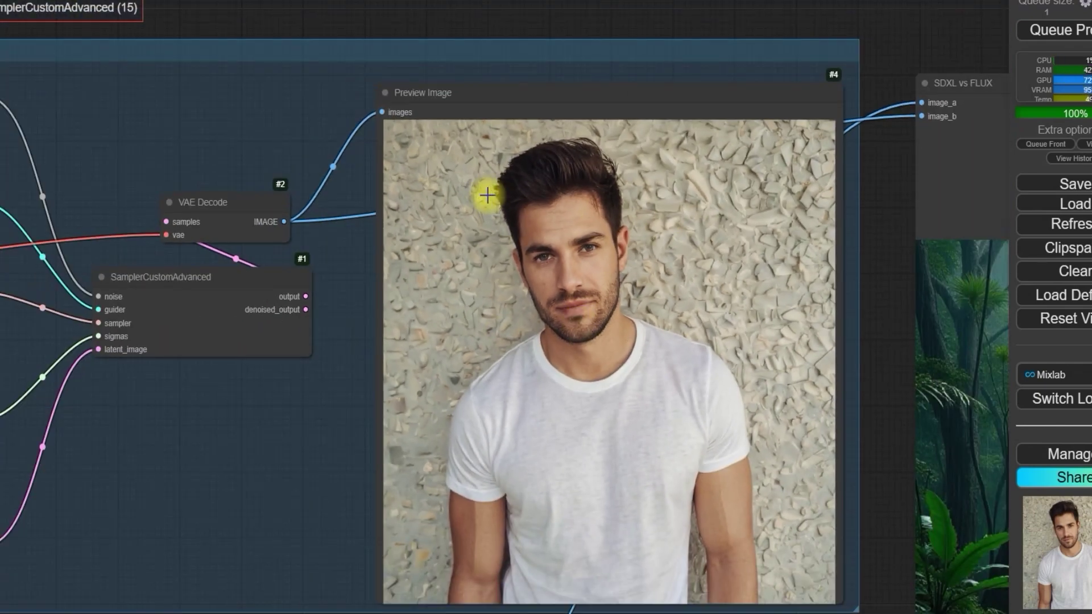
scroll(654, 261, "up", 12)
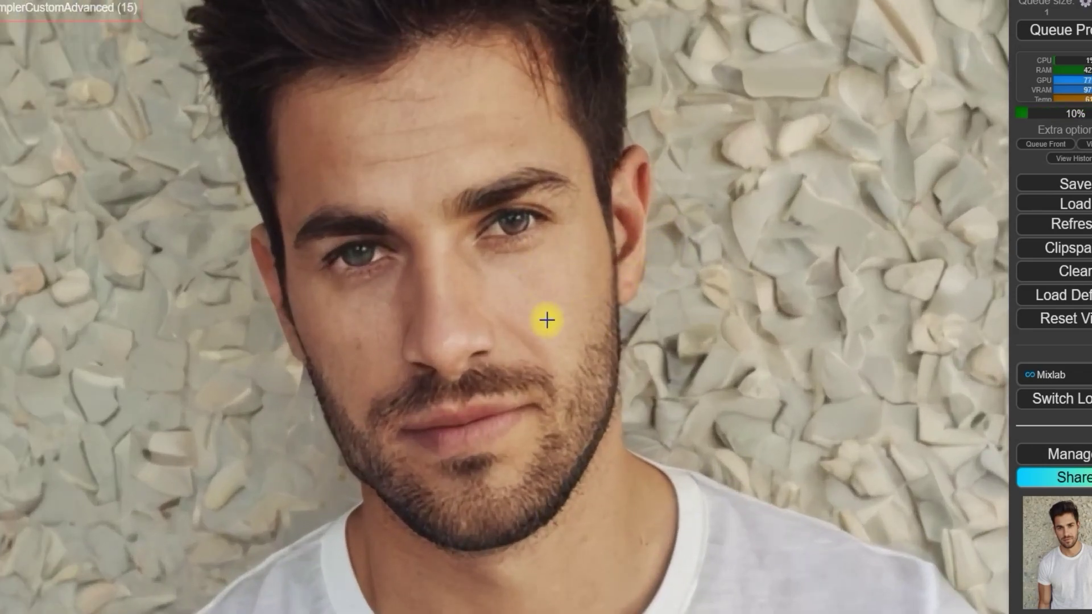
scroll(546, 320, "down", 6)
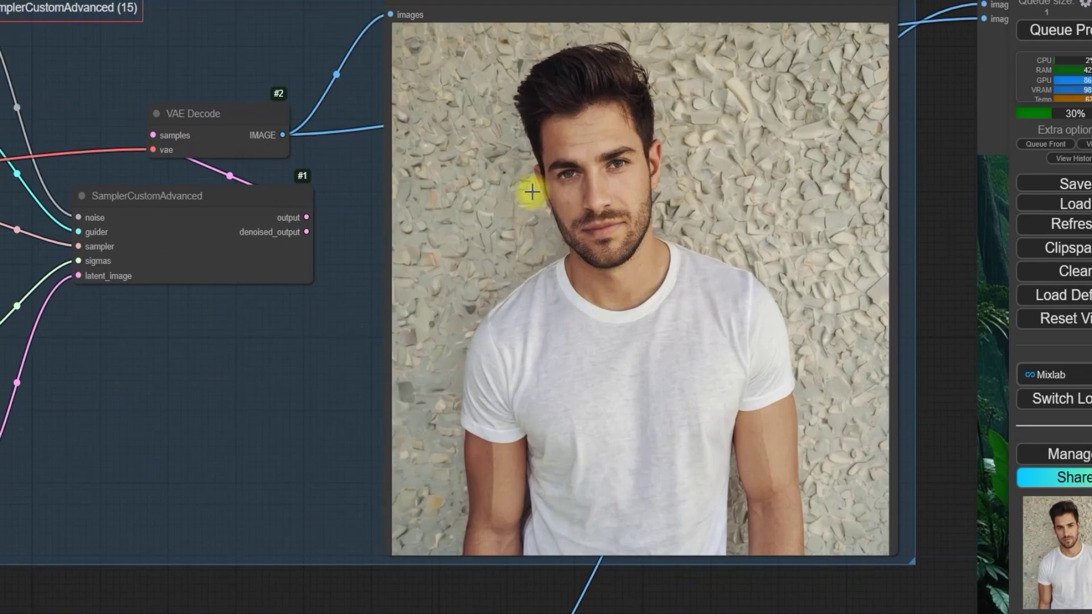
scroll(614, 241, "up", 1)
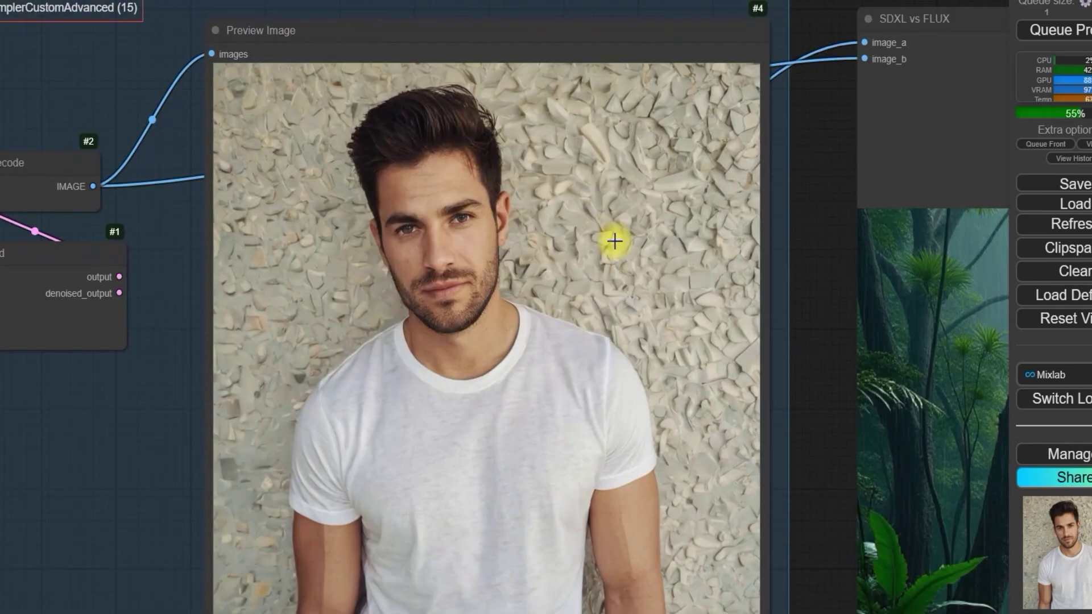
scroll(768, 205, "down", 6)
left_click_drag(775, 200, 777, 60)
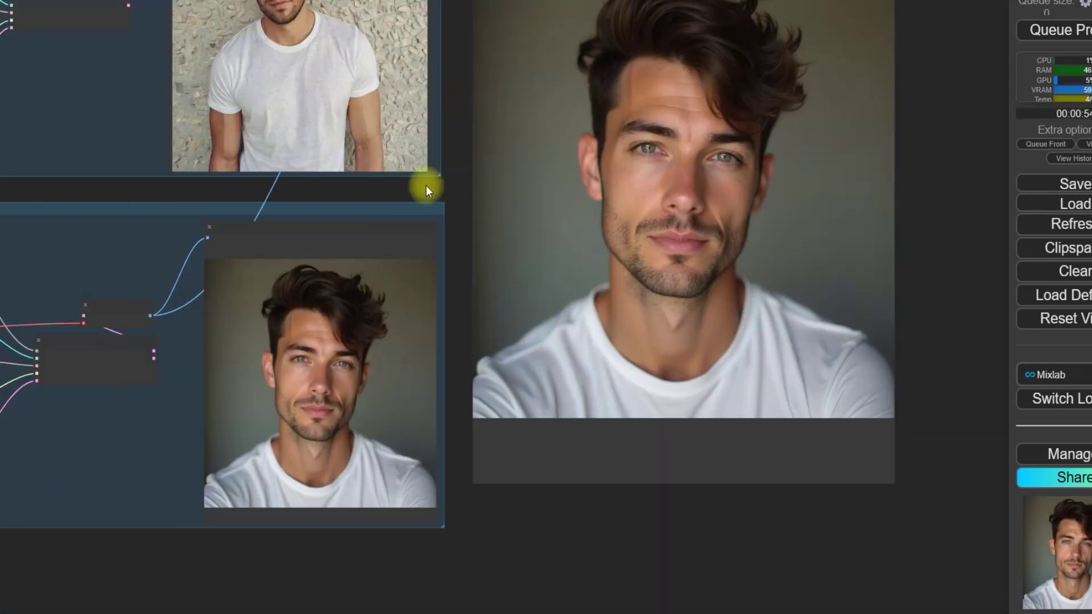
- Inspect the FLUX portrait of the dark-haired man in a white t-shirt against the SDXL one
left_click_drag(427, 183, 513, 240)
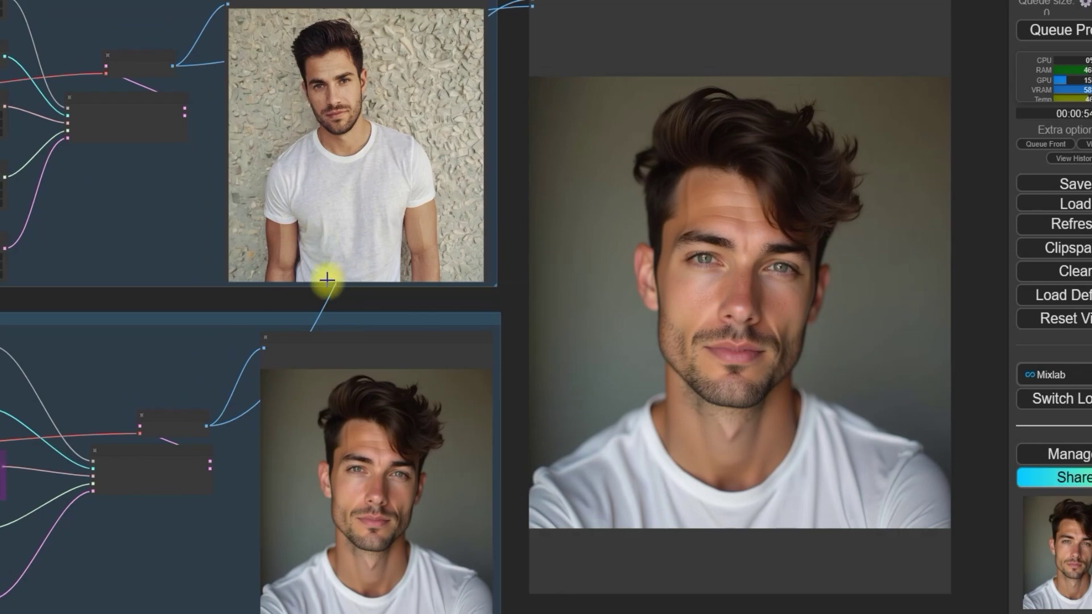
scroll(414, 379, "up", 5)
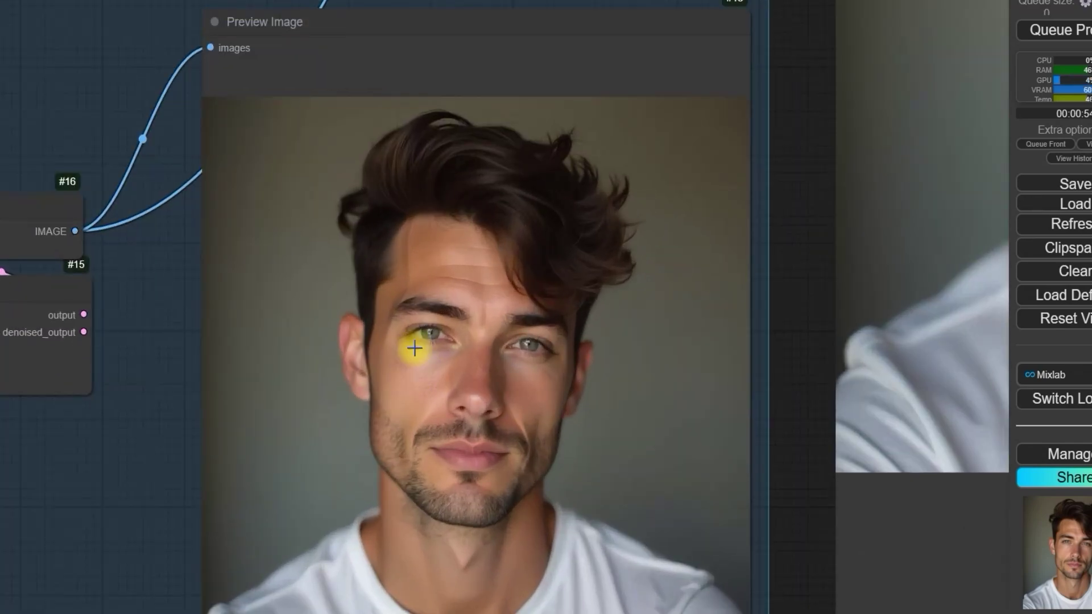
scroll(453, 359, "up", 5)
scroll(711, 149, "down", 15)
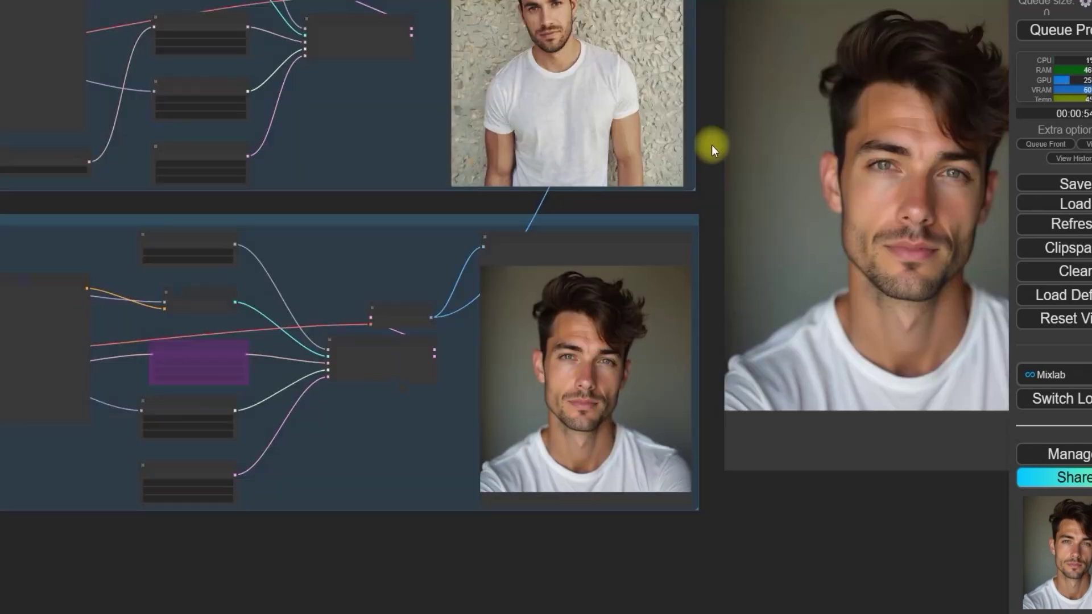
scroll(647, 257, "up", 6)
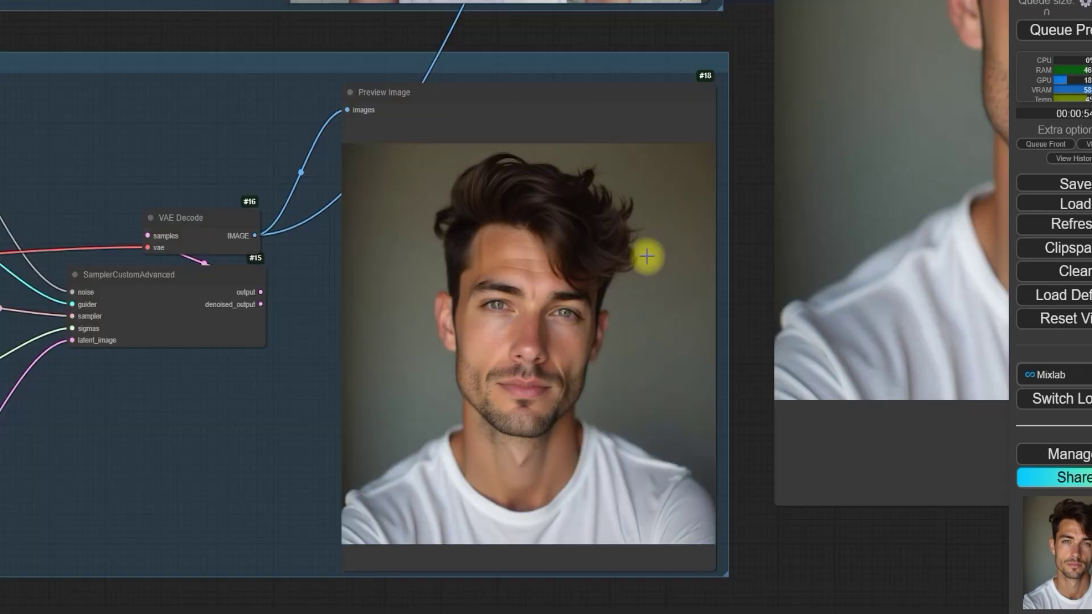
scroll(680, 382, "down", 5)
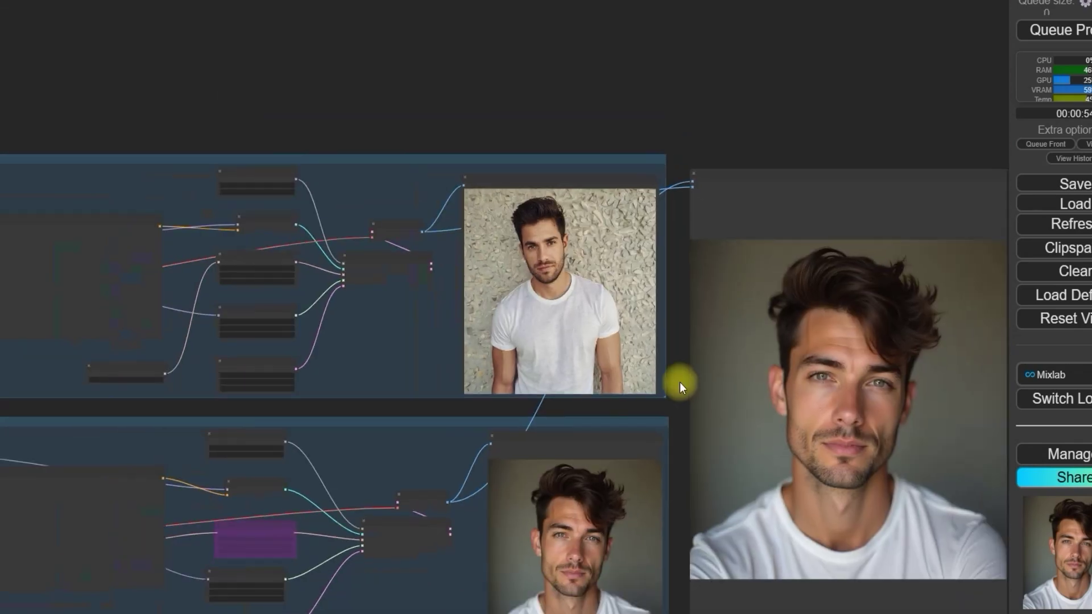
left_click_drag(112, 78, 384, 39)
scroll(207, 190, "up", 15)
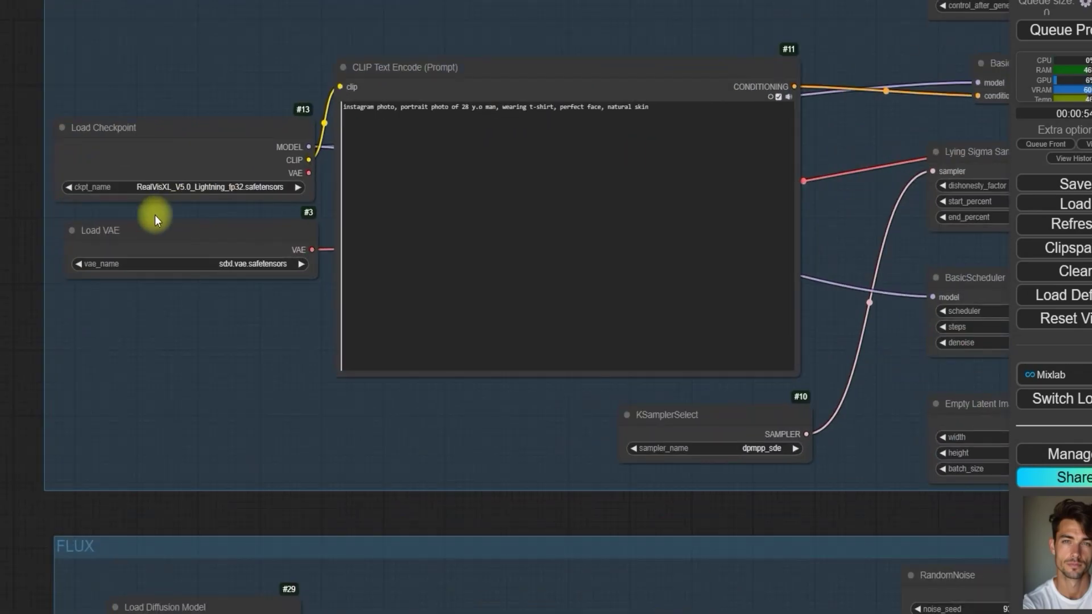
scroll(164, 175, "down", 5)
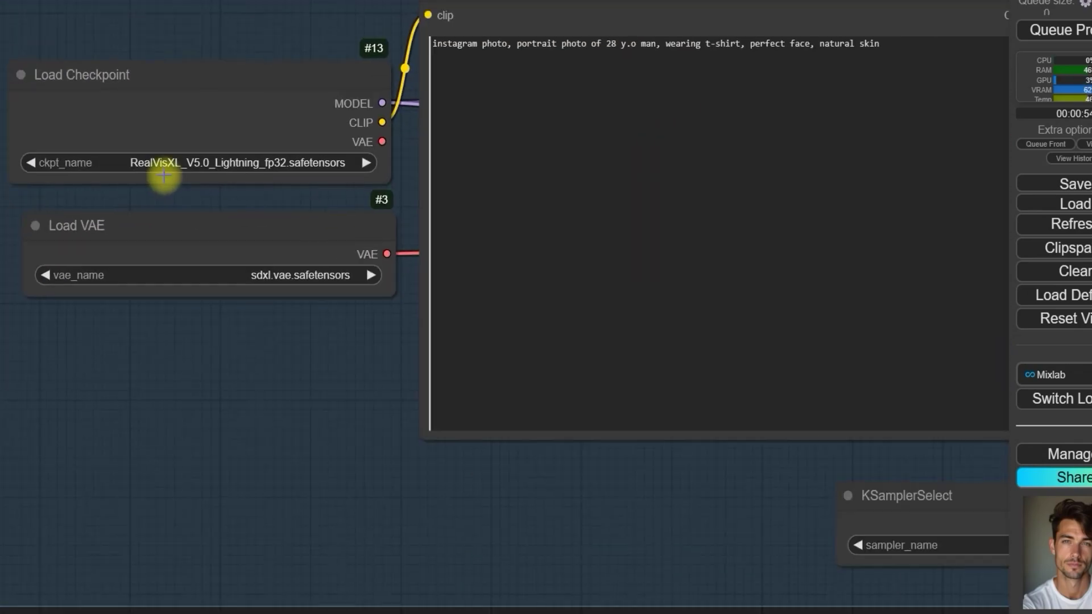
scroll(163, 175, "down", 6)
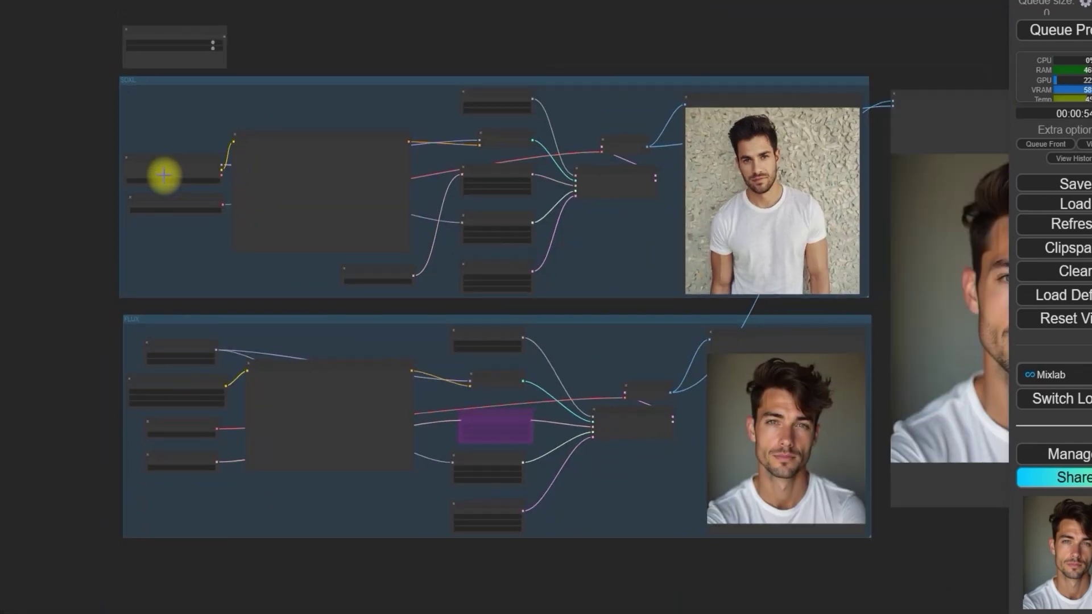
left_click_drag(578, 59, 393, 68)
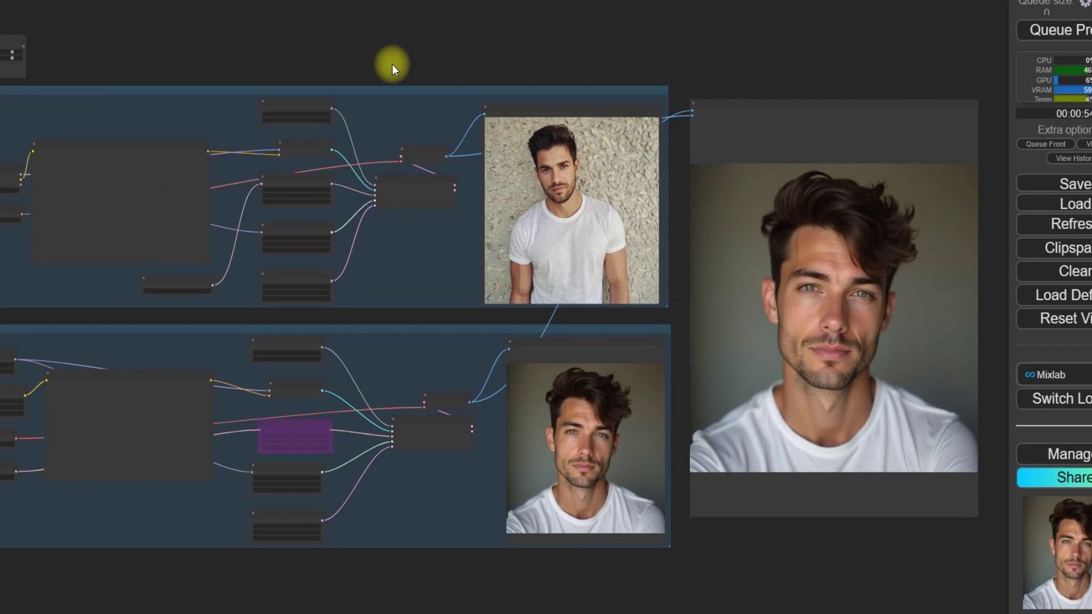